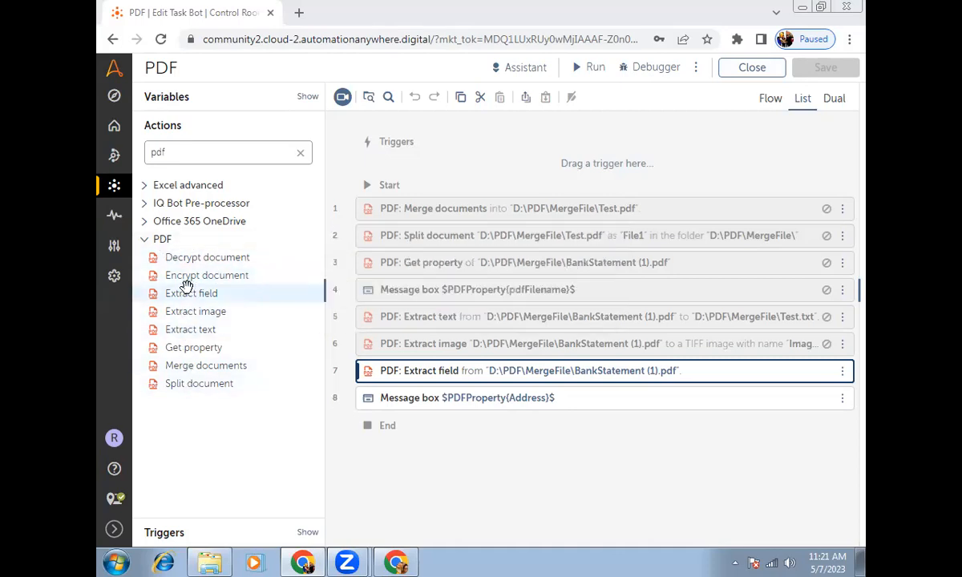
mouse_move(221, 280)
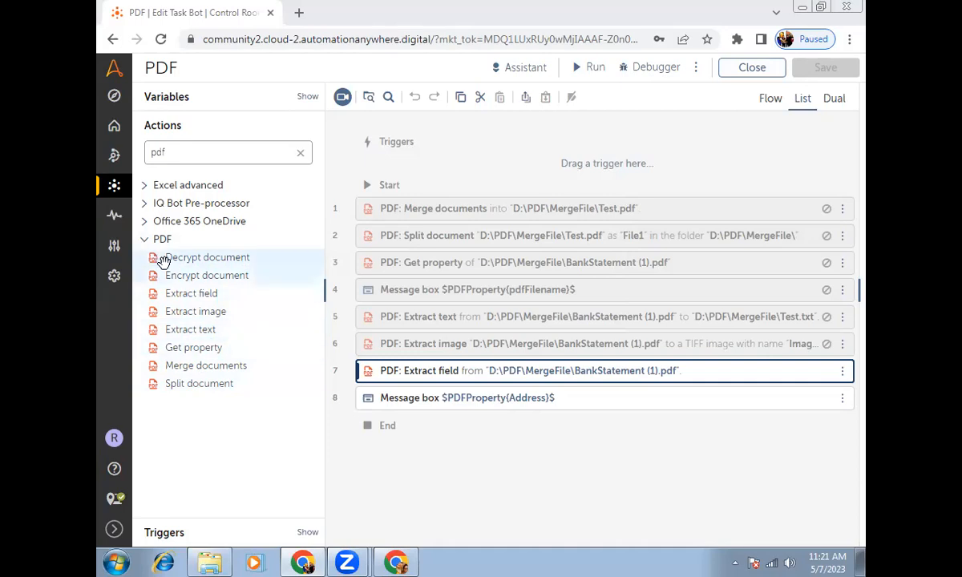
mouse_move(178, 294)
mouse_move(240, 261)
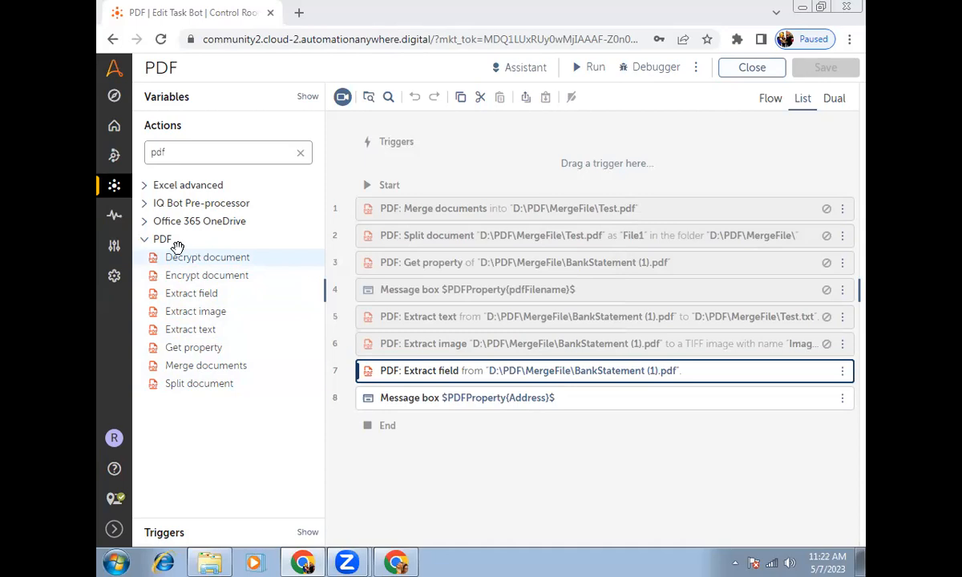
mouse_move(170, 240)
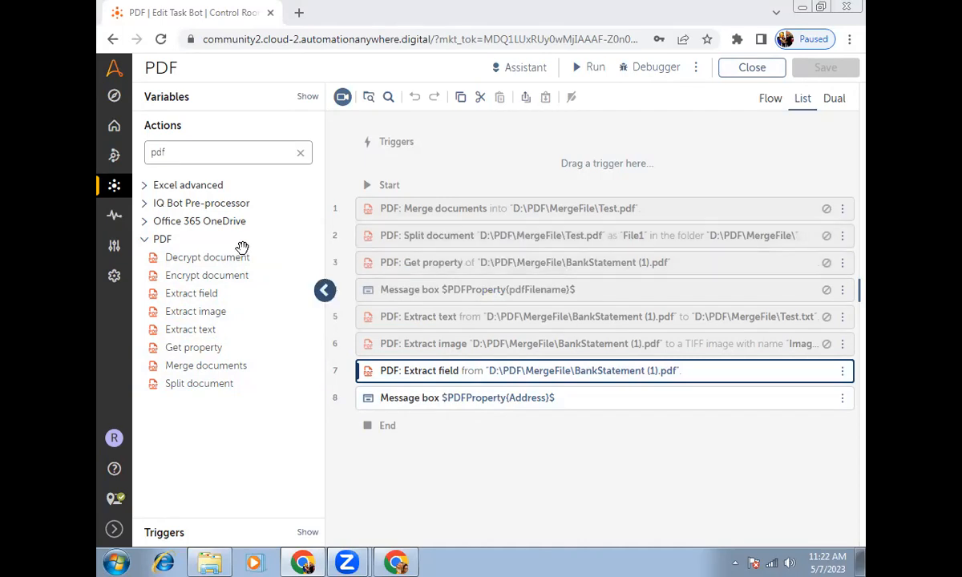
Step: Disable the PDF Extract field action and the Address message box action, and save the bot
click(449, 407)
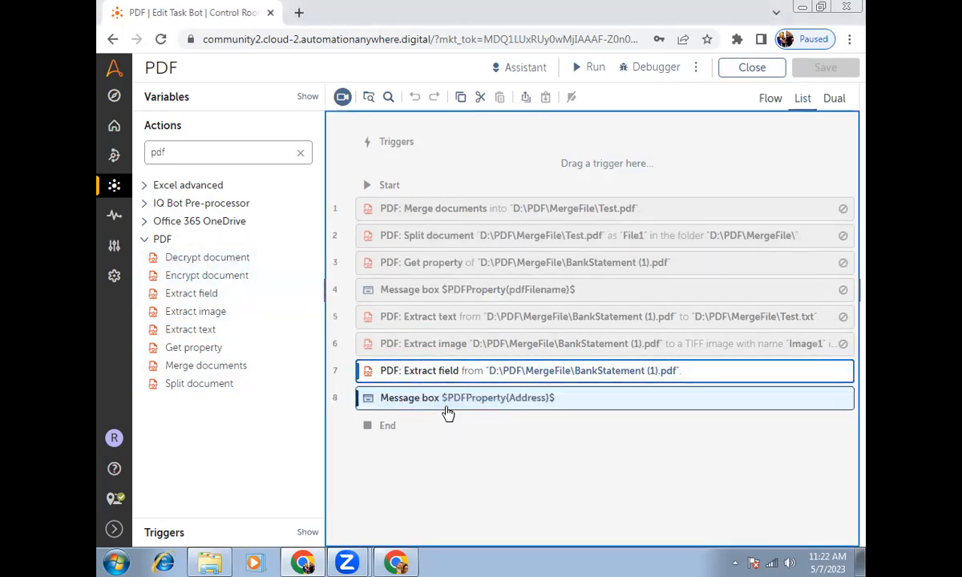
key(ctrl+slash)
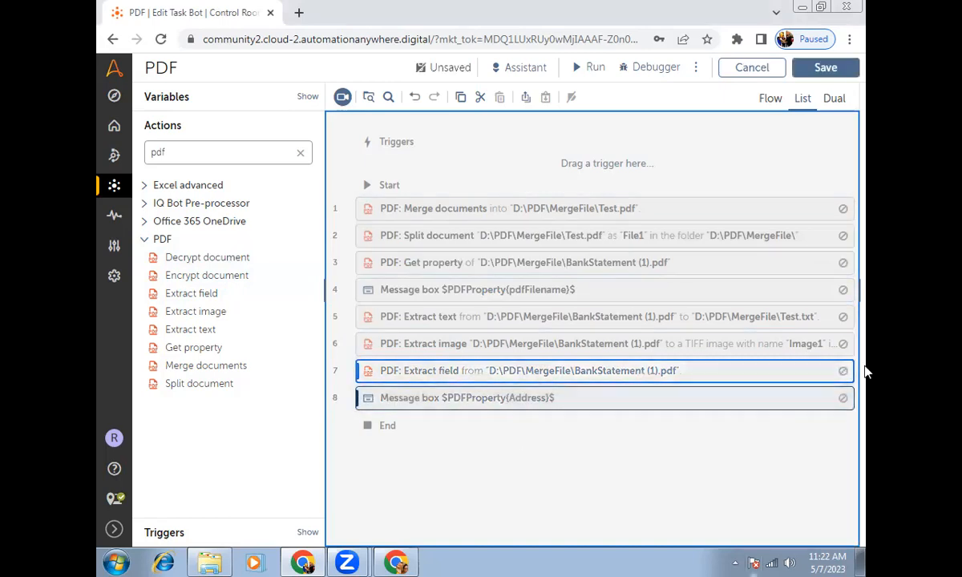
click(828, 78)
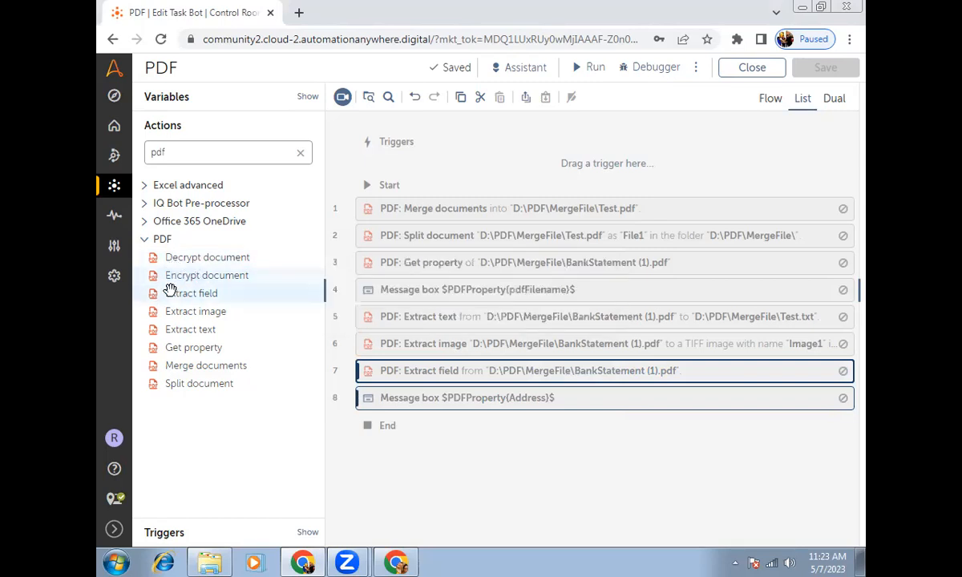
Step: Add a PDF Encrypt document action at the end of the bot and set its PDF path source to Desktop file
drag(204, 275, 397, 406)
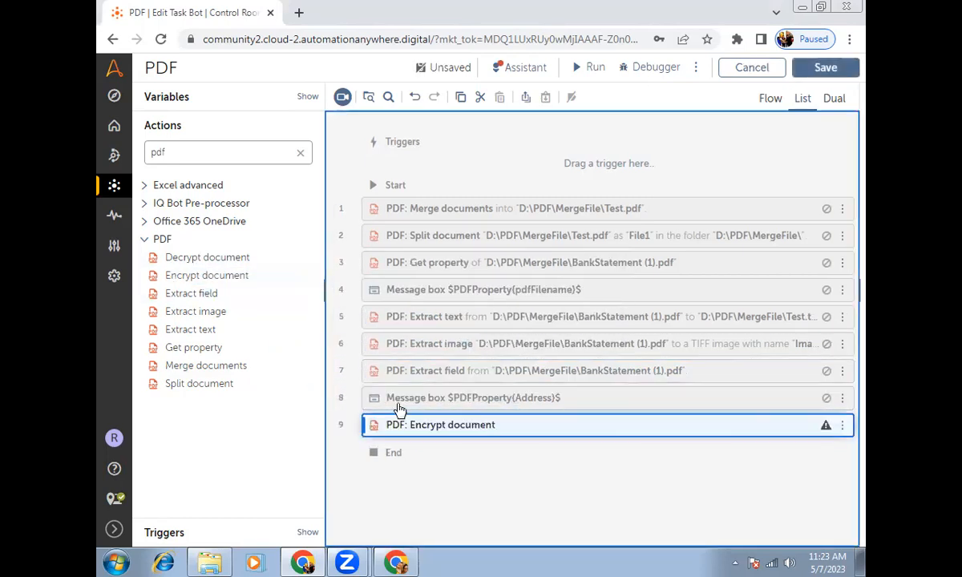
click(736, 427)
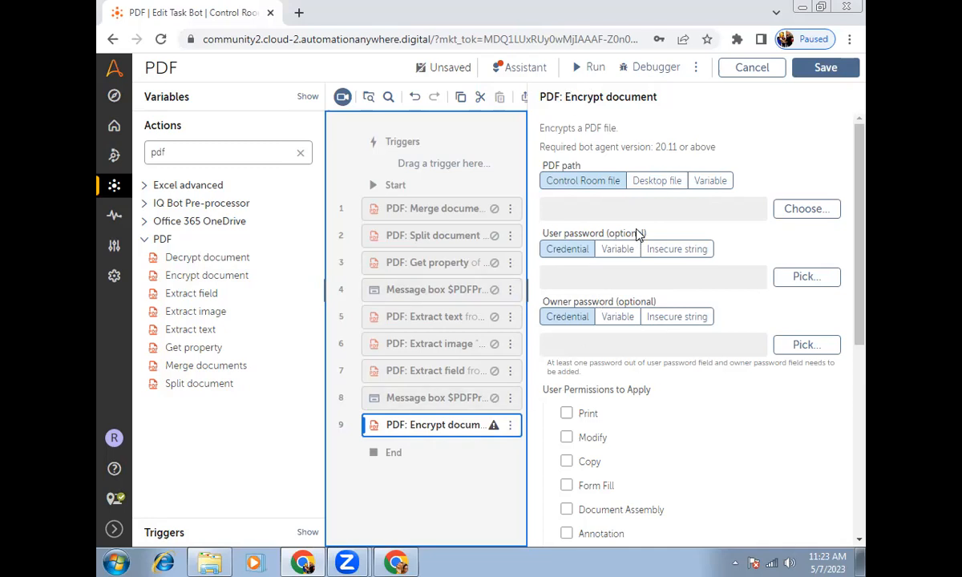
click(651, 188)
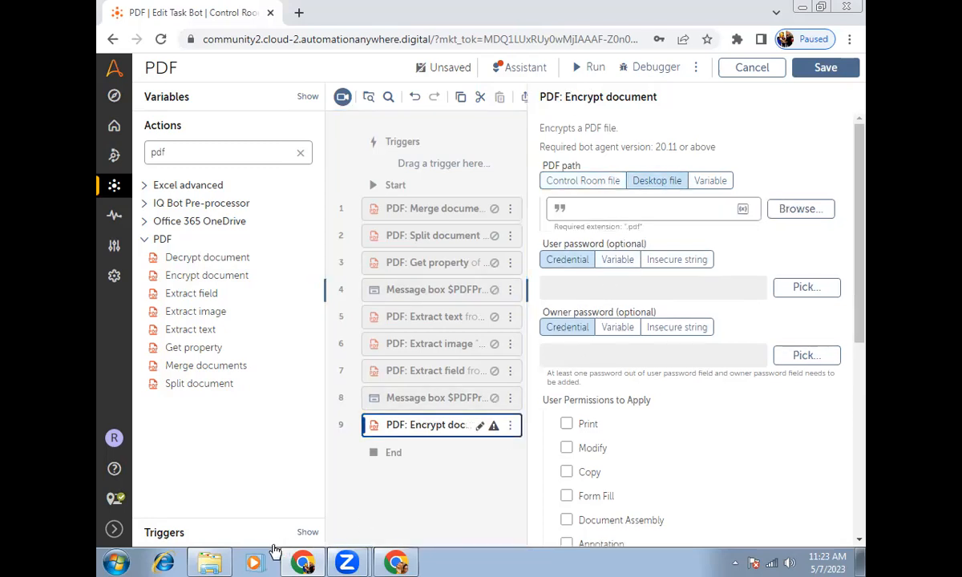
Step: Switch to Windows Explorer and open the PDF folder on Local Disk (D:)
click(208, 561)
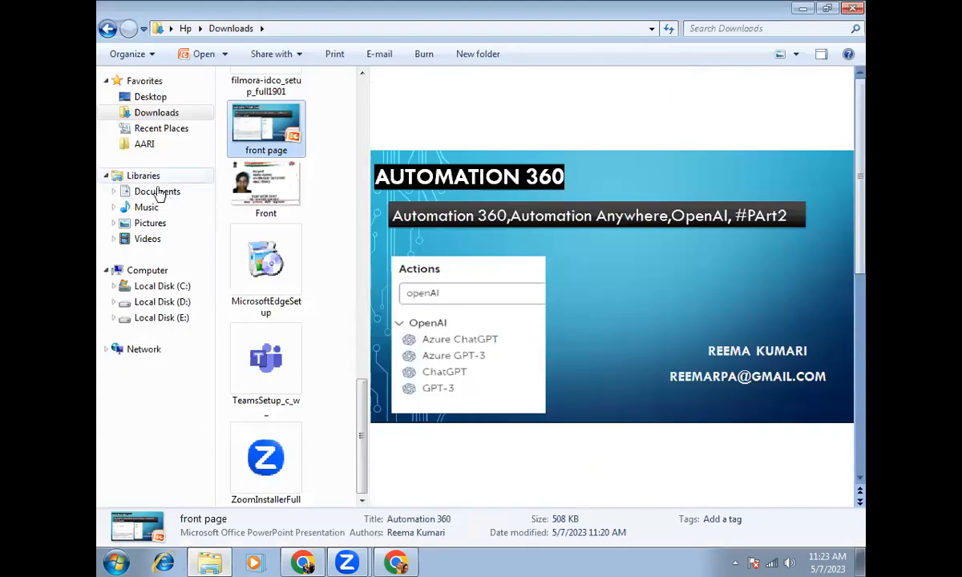
click(145, 146)
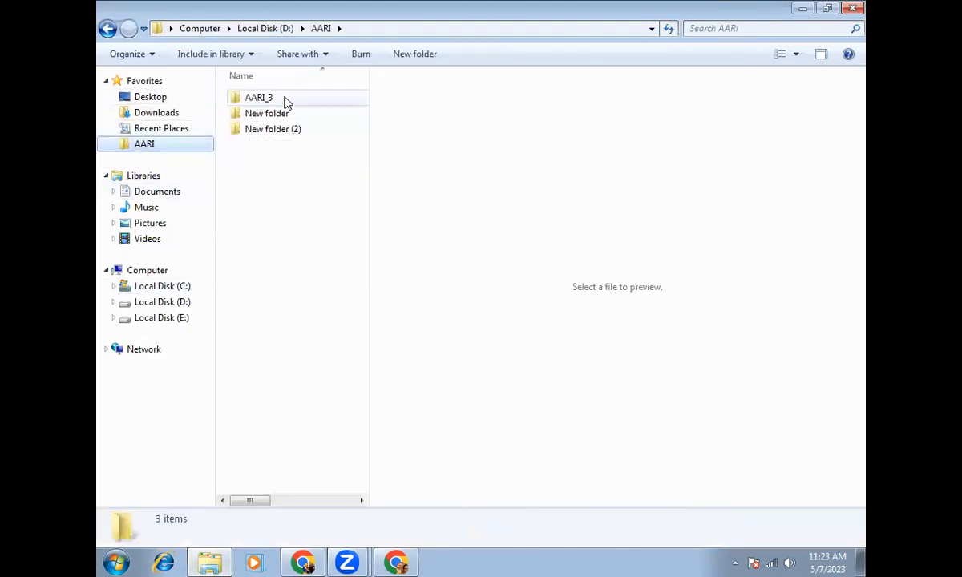
click(275, 97)
double_click(274, 97)
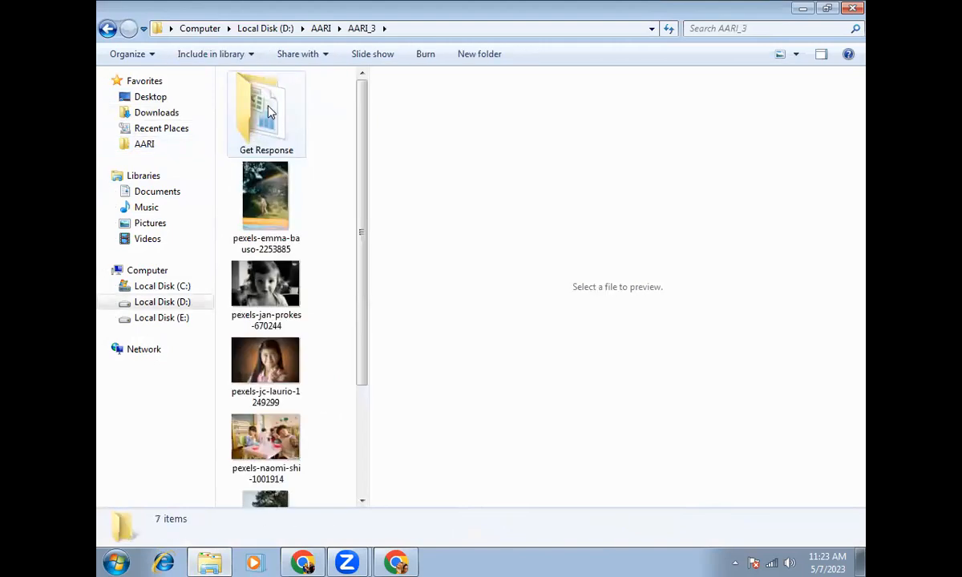
scroll(269, 112, down, 2)
scroll(269, 105, up, 2)
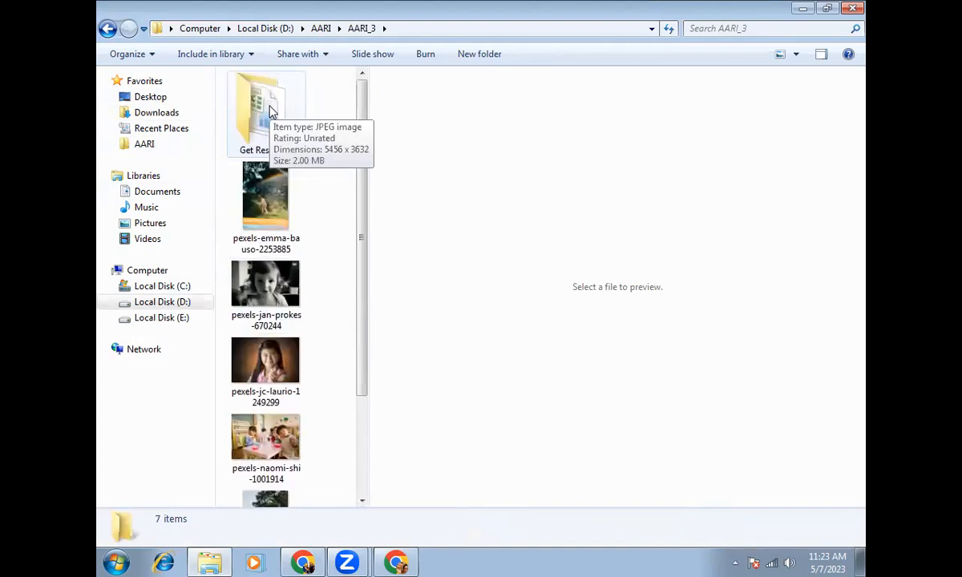
double_click(270, 112)
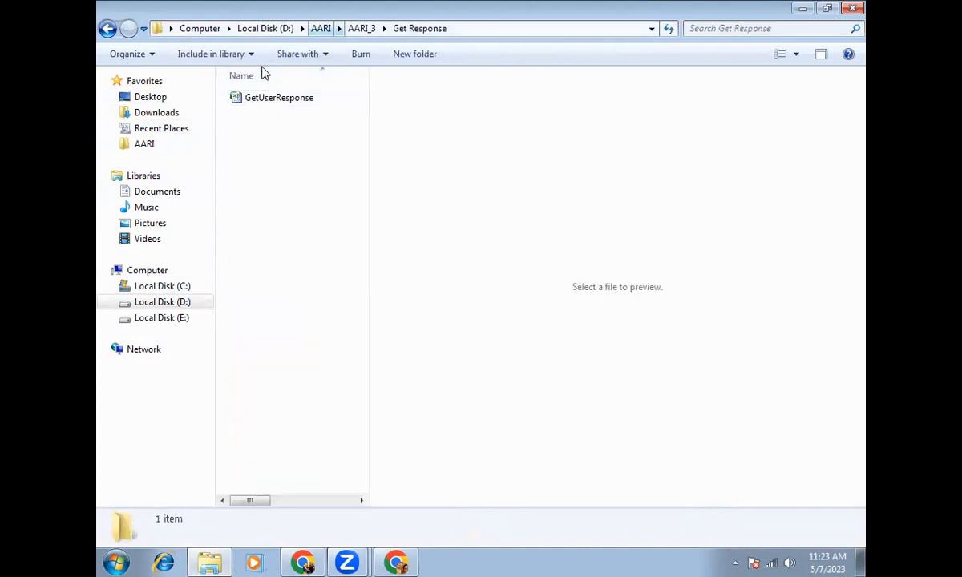
click(321, 28)
key(alt+Up)
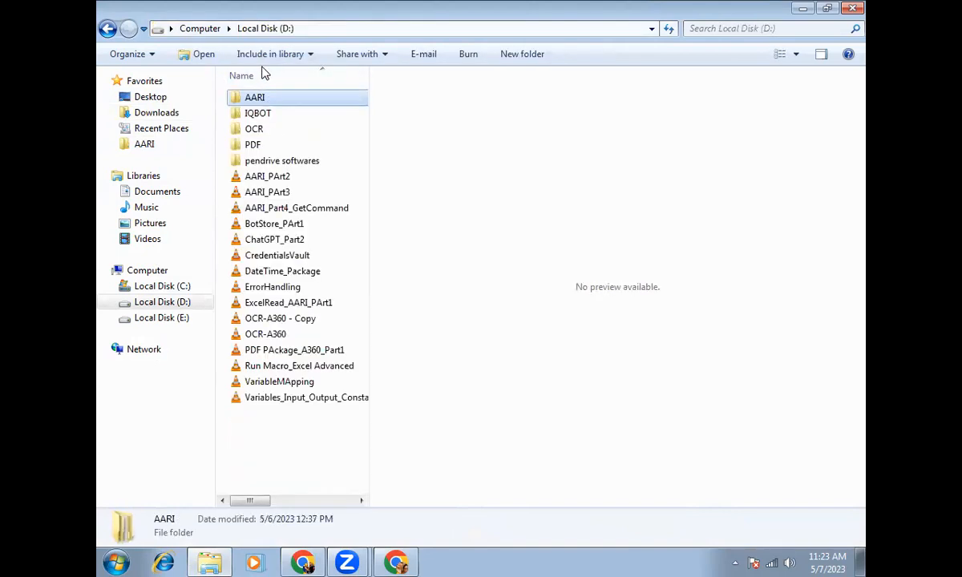
double_click(255, 144)
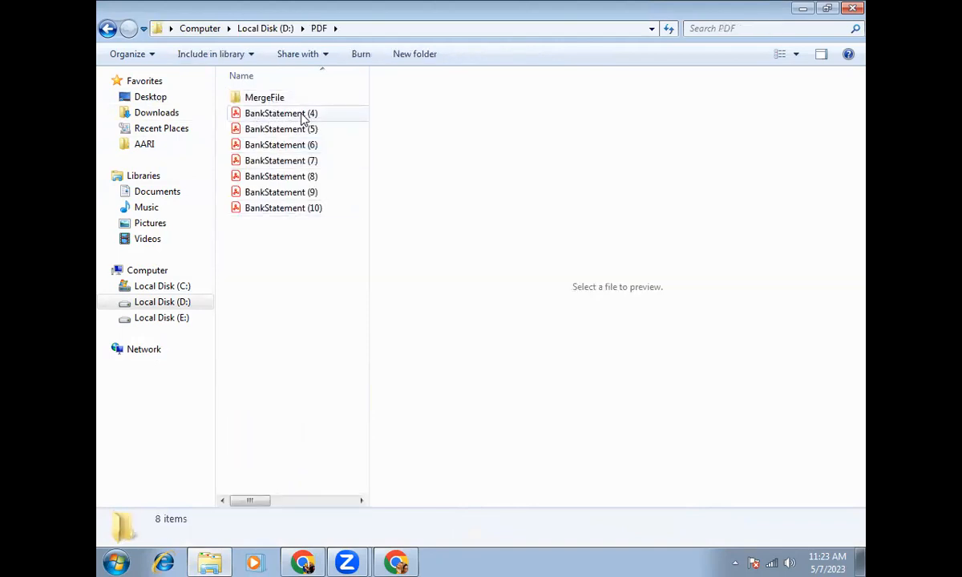
Step: Copy the full file path of BankStatement (4) in the PDF folder
click(292, 116)
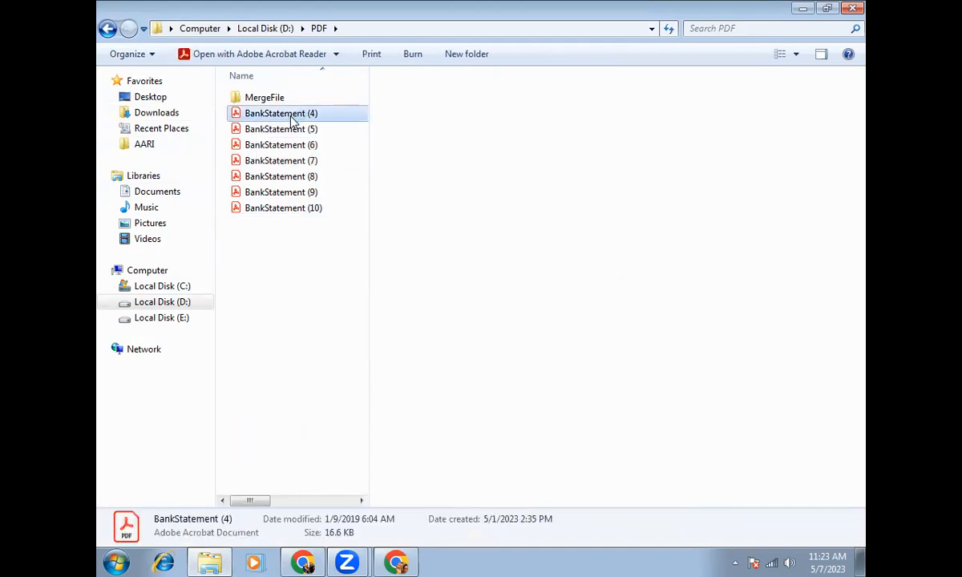
right_click(293, 119)
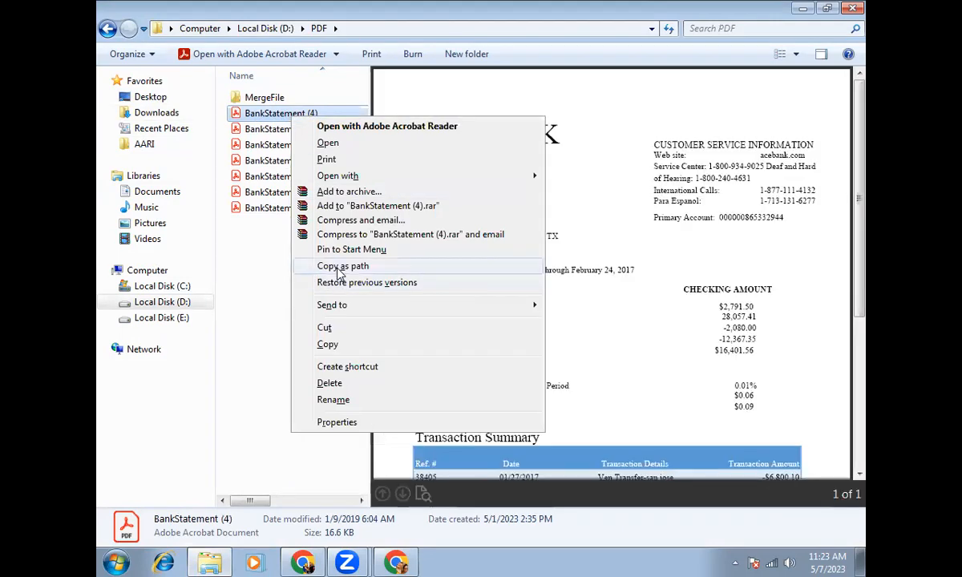
click(338, 269)
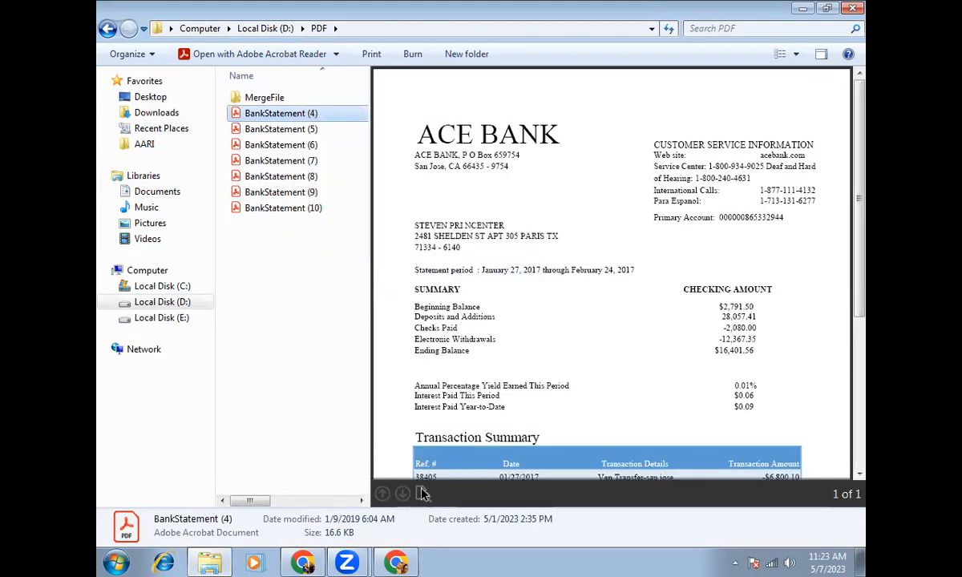
Step: Switch back to the Control Room in Chrome and set the Encrypt document PDF path to D:\PDF\BankStatement (4).pdf, without quotation marks
click(303, 563)
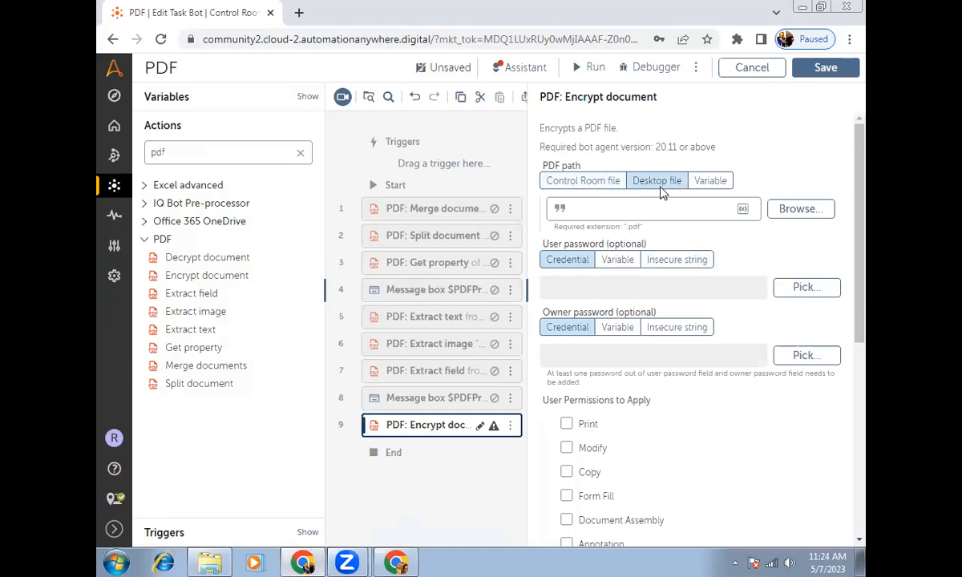
click(590, 212)
key(ctrl+v)
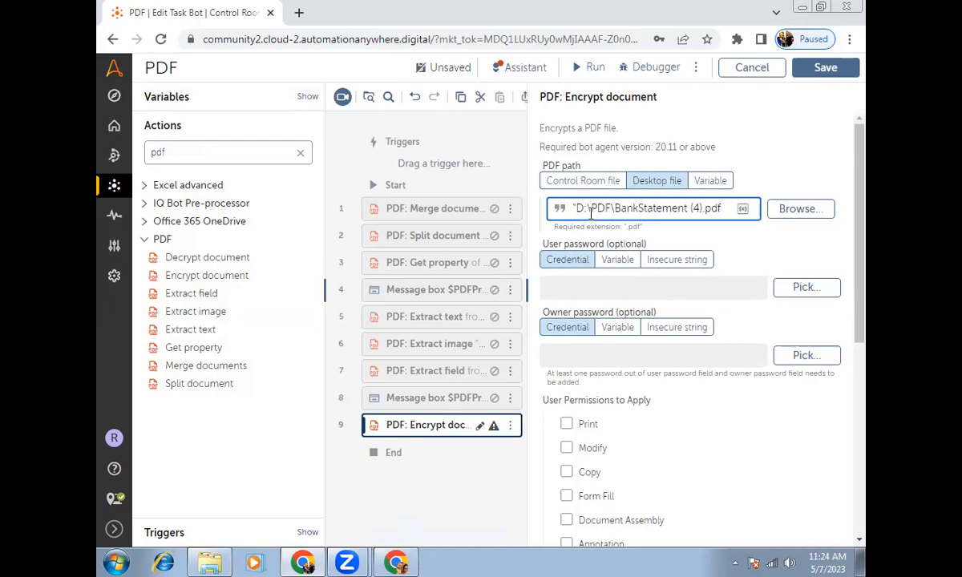
key(Delete)
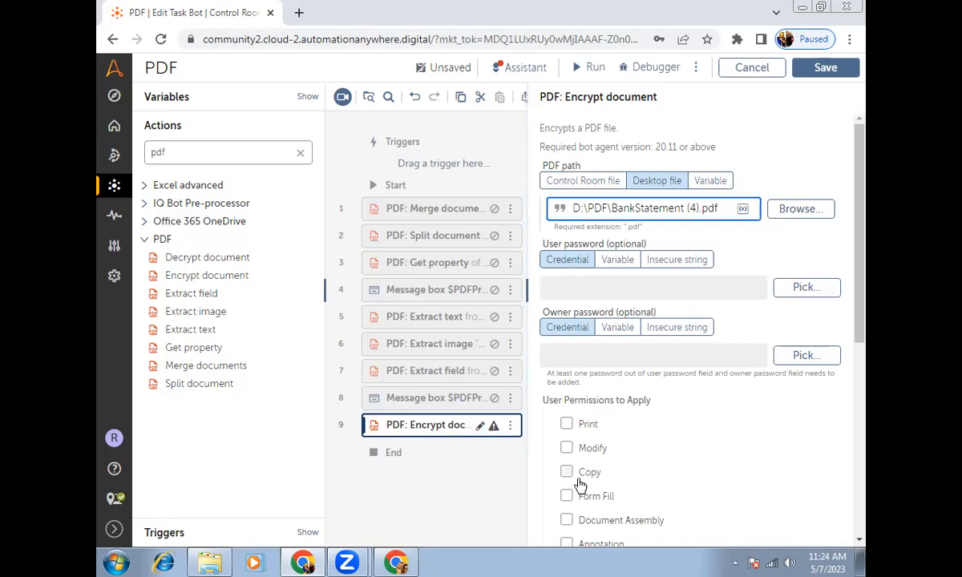
scroll(582, 481, down, 2)
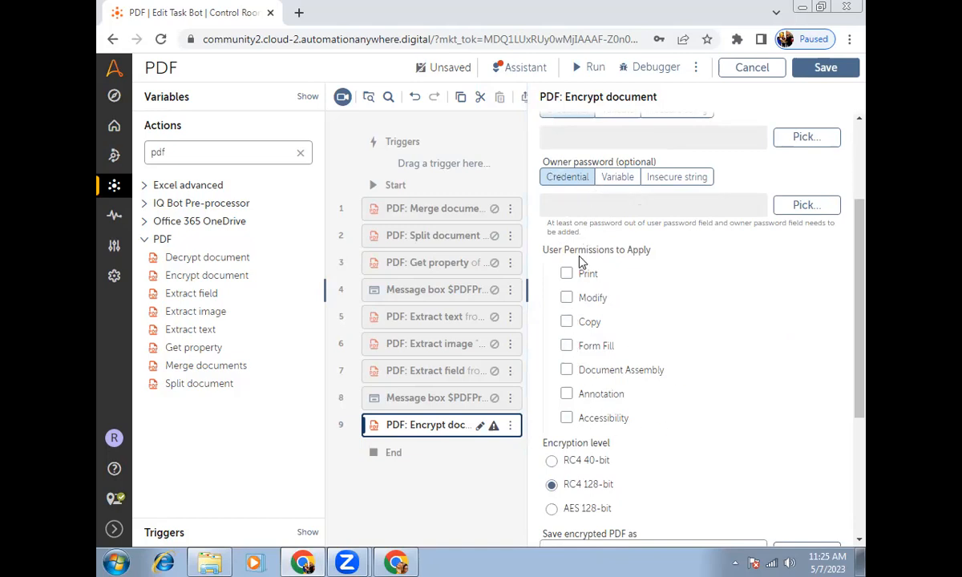
scroll(590, 178, up, 2)
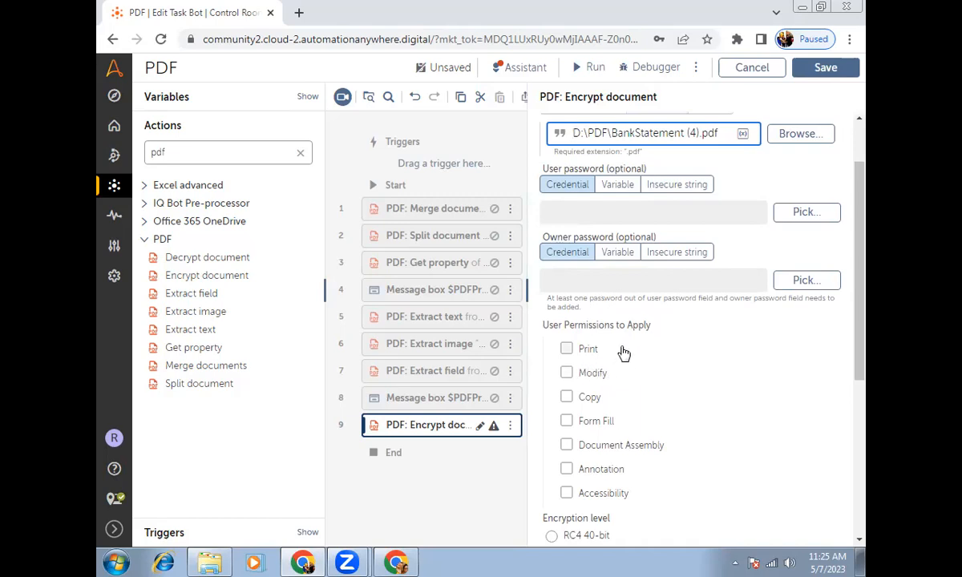
click(676, 254)
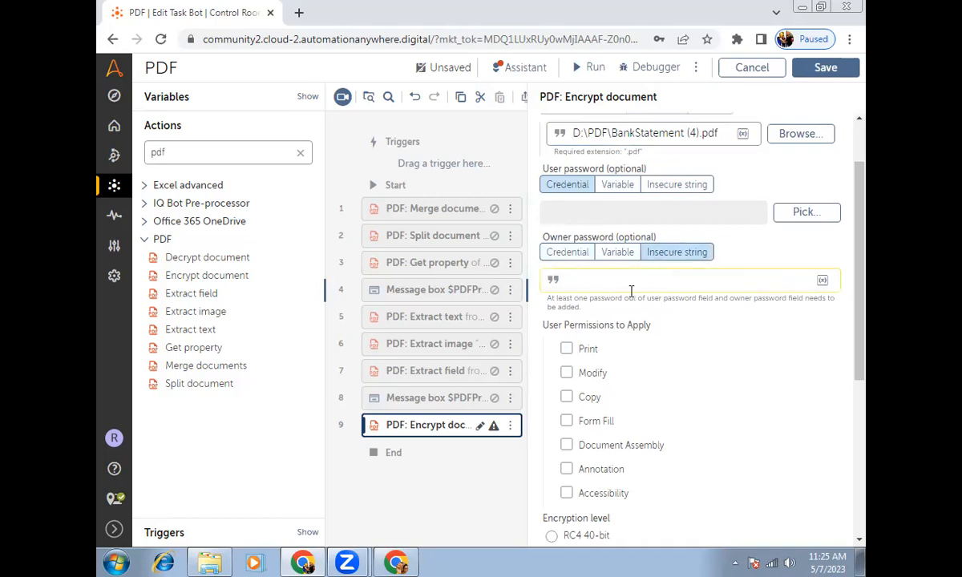
click(567, 254)
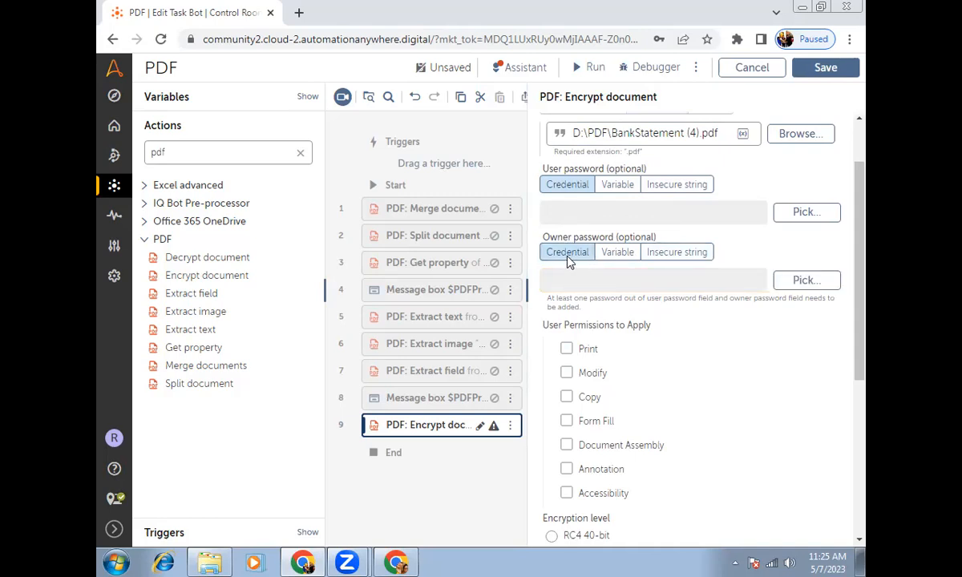
click(805, 281)
click(436, 261)
click(448, 316)
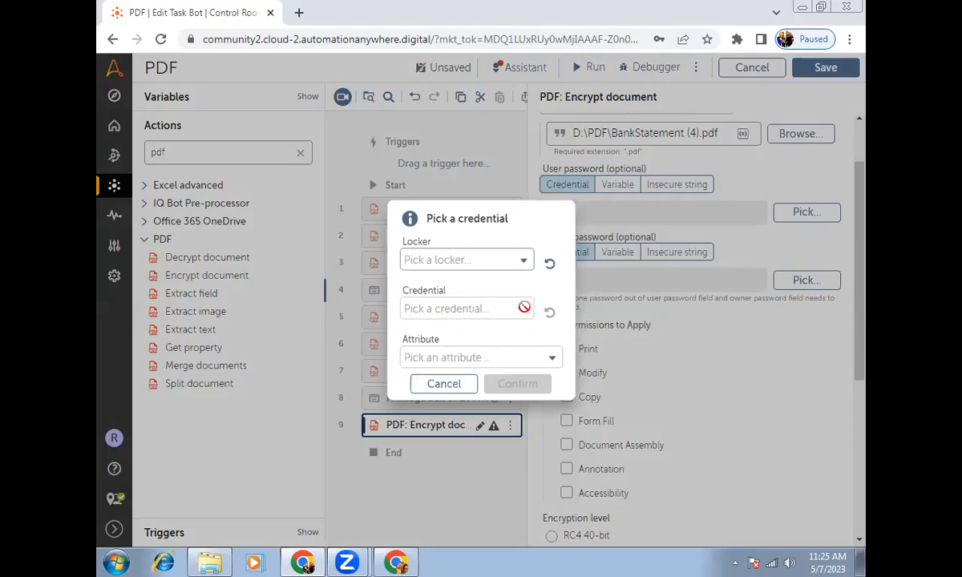
click(455, 388)
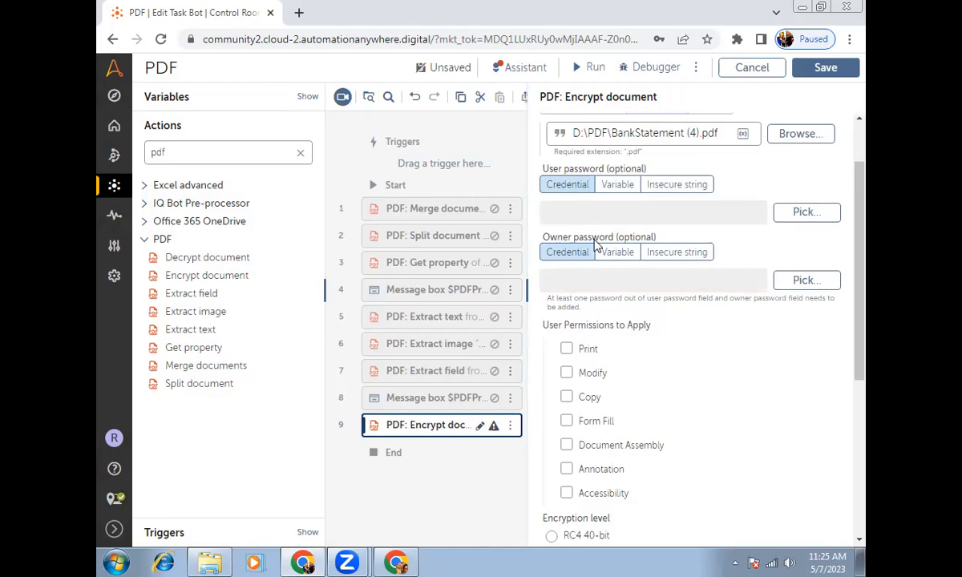
Step: Save the bot and go to the Control Room's Credentials management page
click(821, 72)
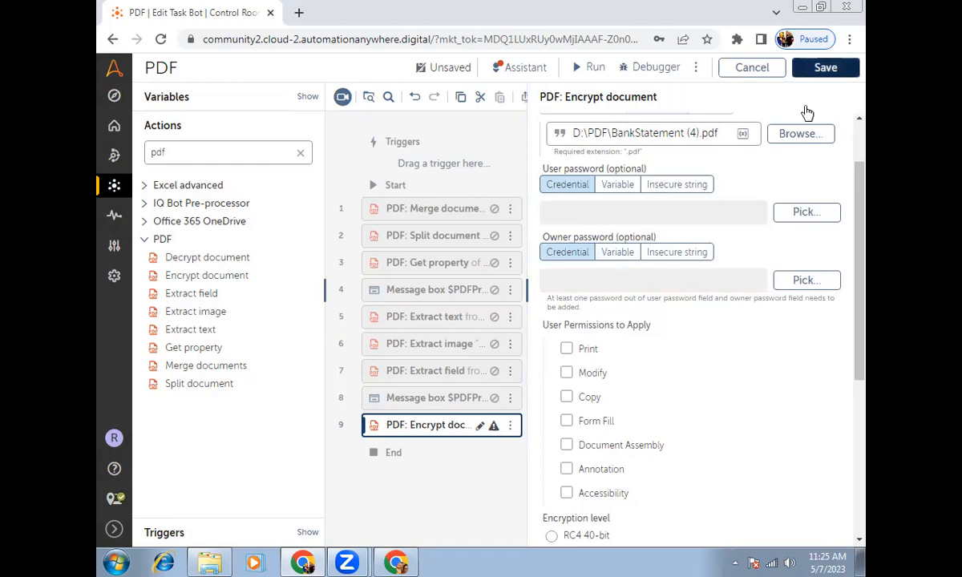
mouse_move(119, 277)
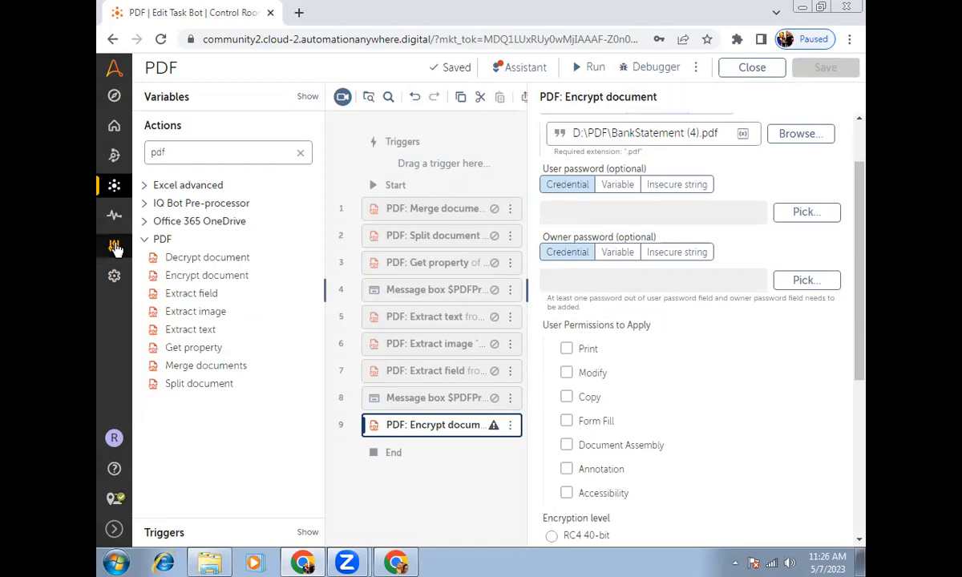
mouse_move(114, 246)
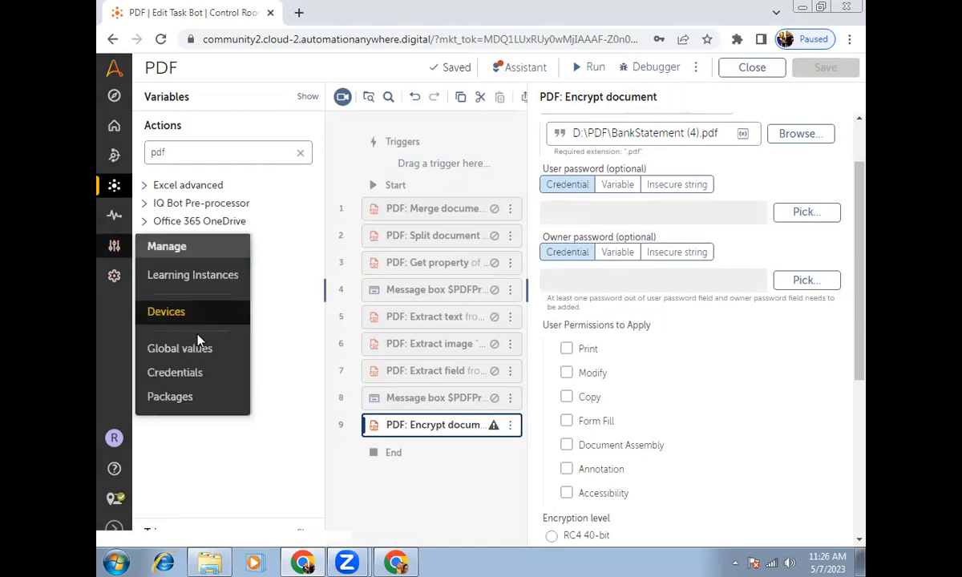
click(186, 372)
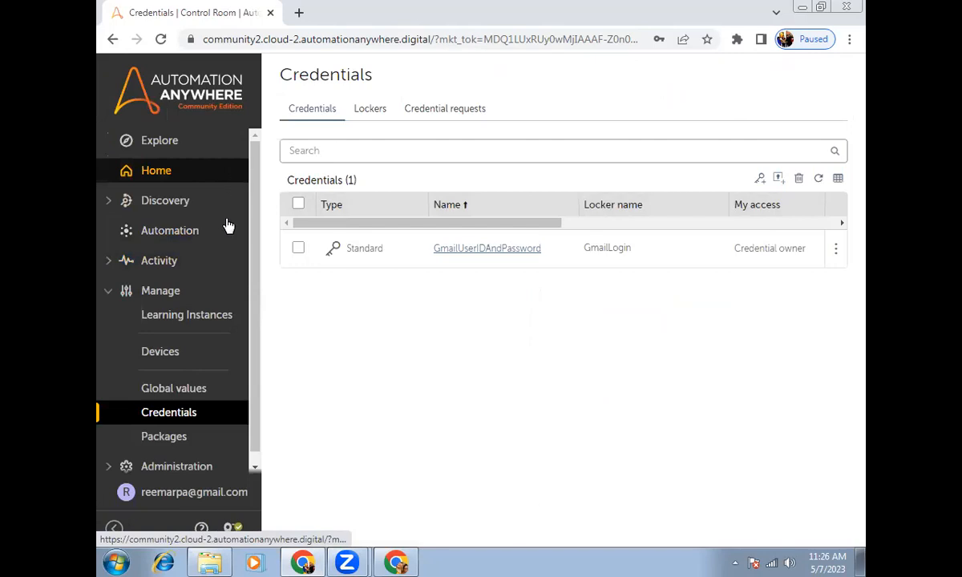
Step: Start a new credential locker and name it PDF
click(366, 112)
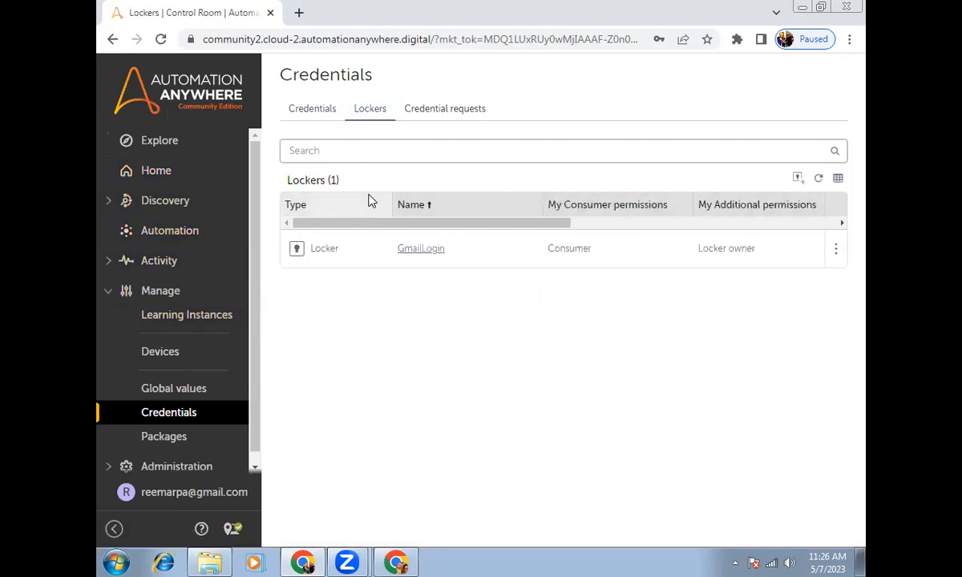
click(798, 183)
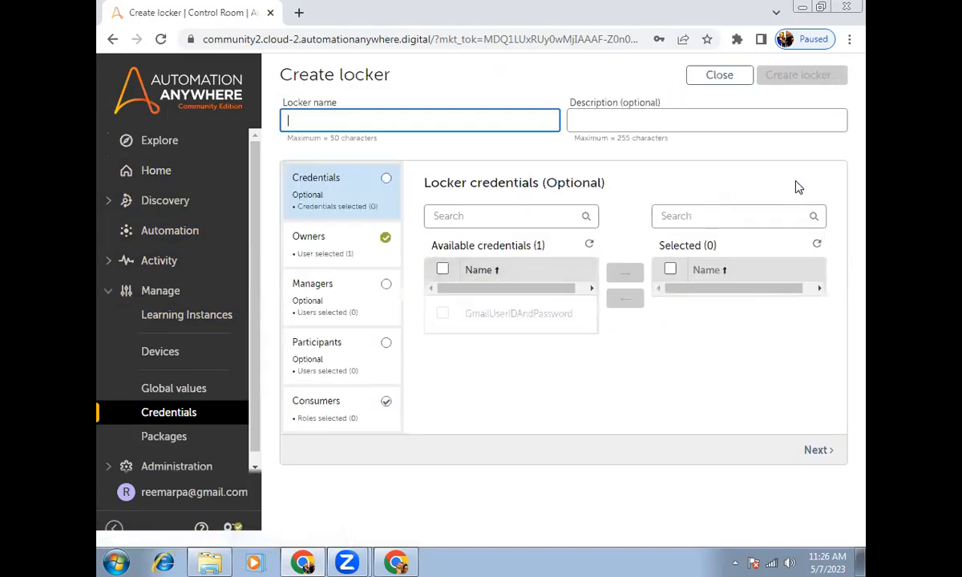
text(PDF)
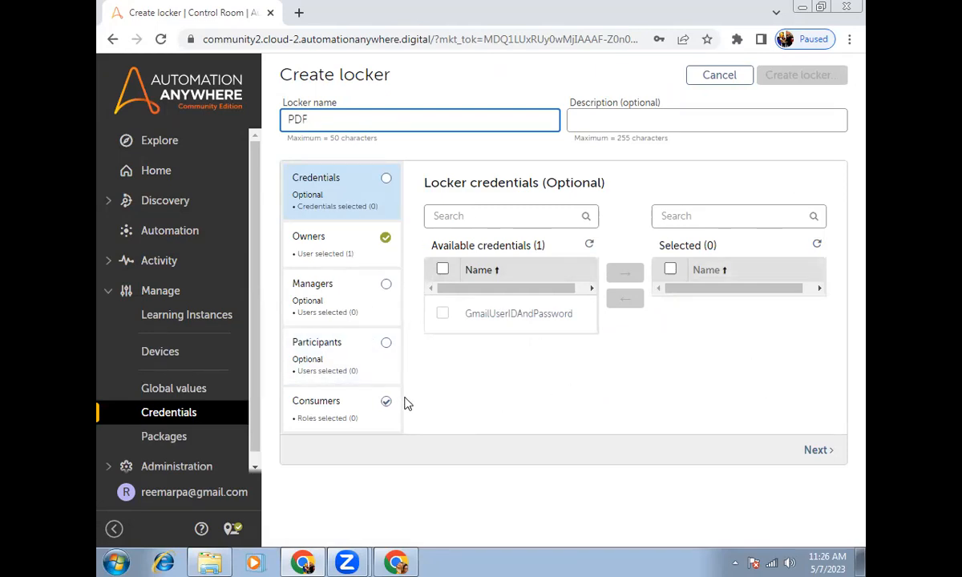
Step: Add the CE_user role as a consumer of the PDF locker and create the locker
click(312, 265)
click(317, 313)
click(337, 361)
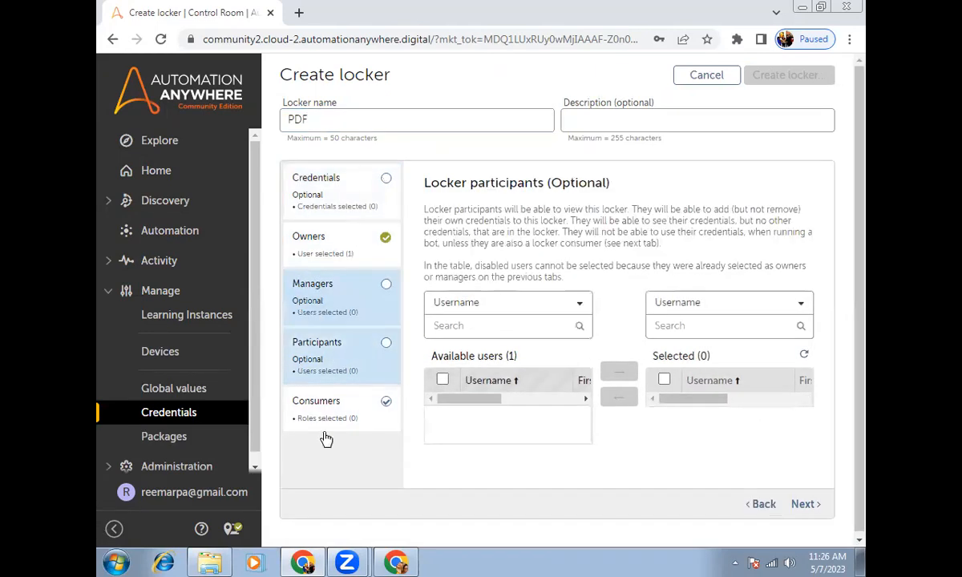
click(333, 413)
click(443, 345)
click(625, 342)
click(822, 455)
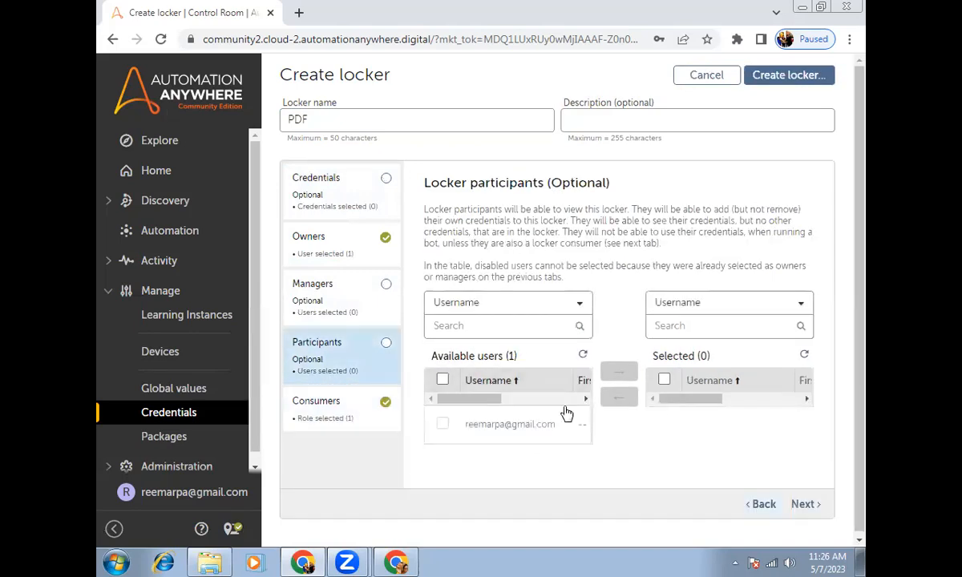
click(339, 399)
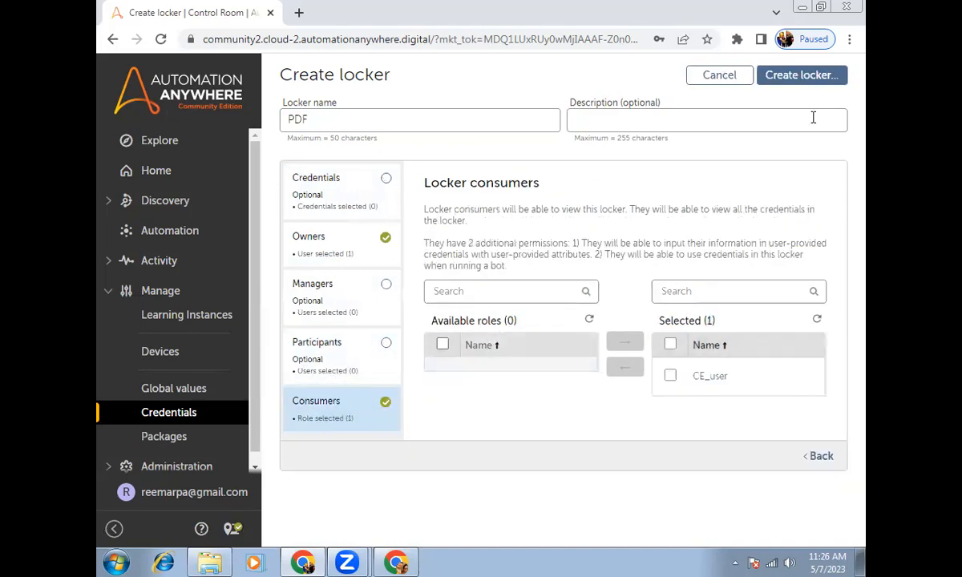
click(806, 76)
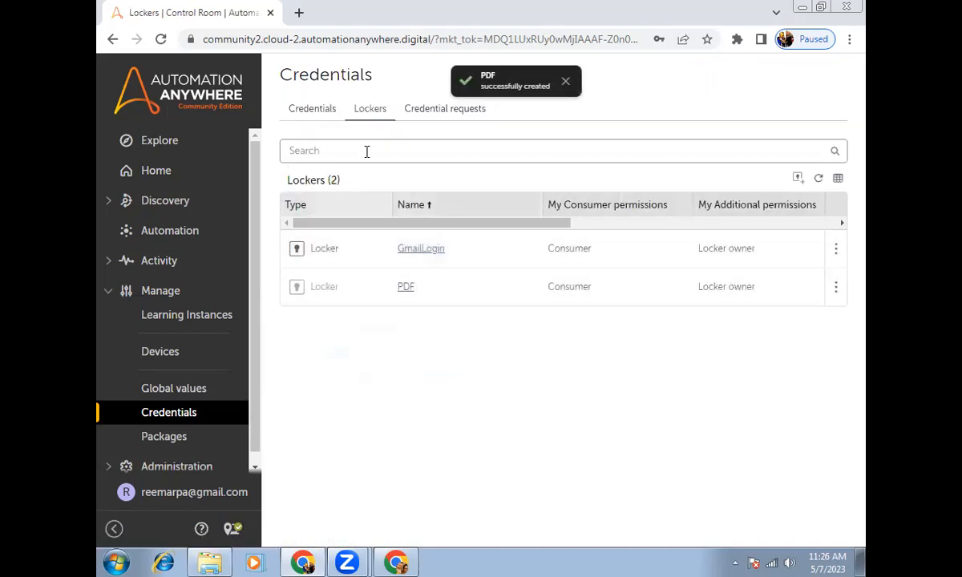
Step: Start a new credential named PDF_PAssword and assign it to the PDF locker
click(322, 119)
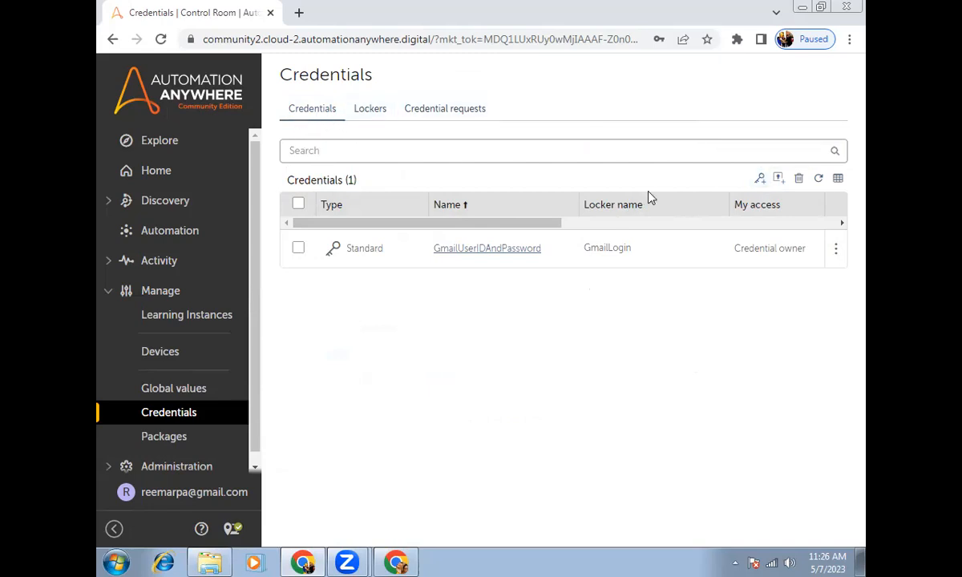
click(760, 179)
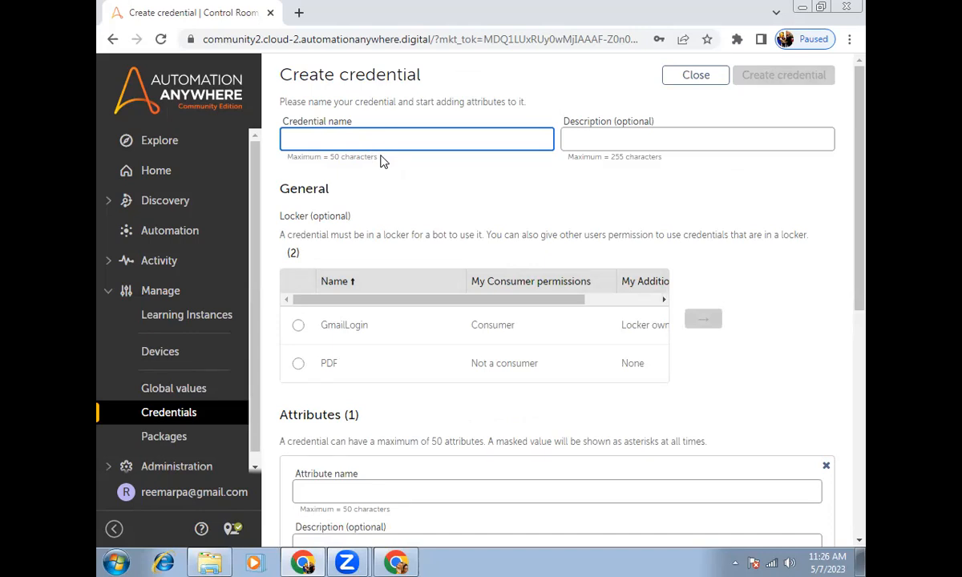
text(PDF_PAssword)
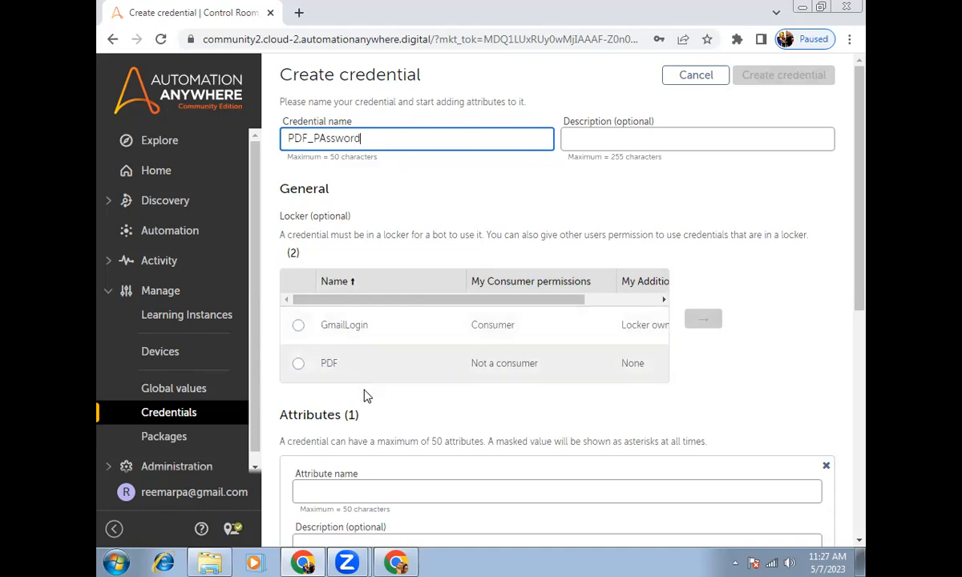
click(299, 363)
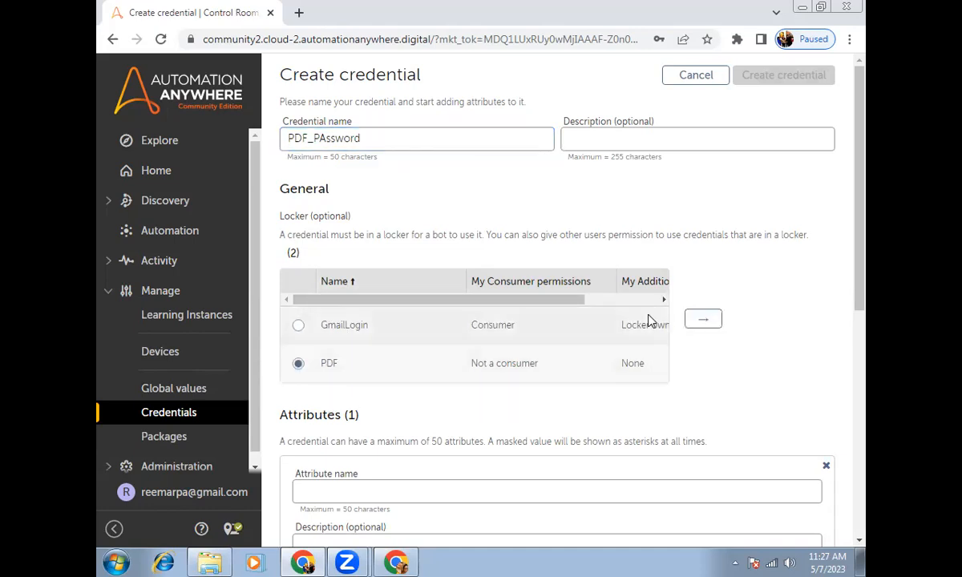
click(691, 319)
Step: Define the first attribute as User_Password with Standard input and enter the user password as its masked value
scroll(585, 326, down, 4)
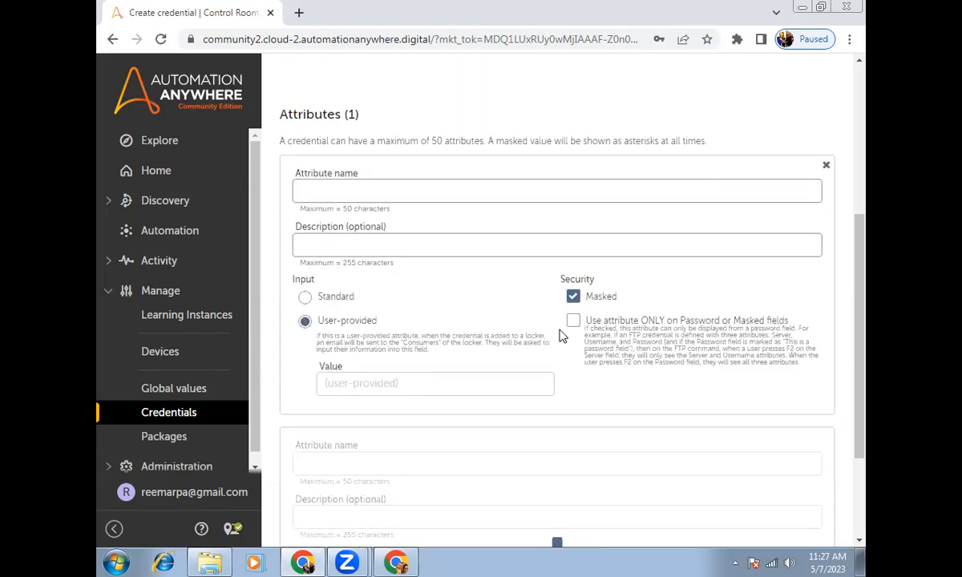
click(323, 194)
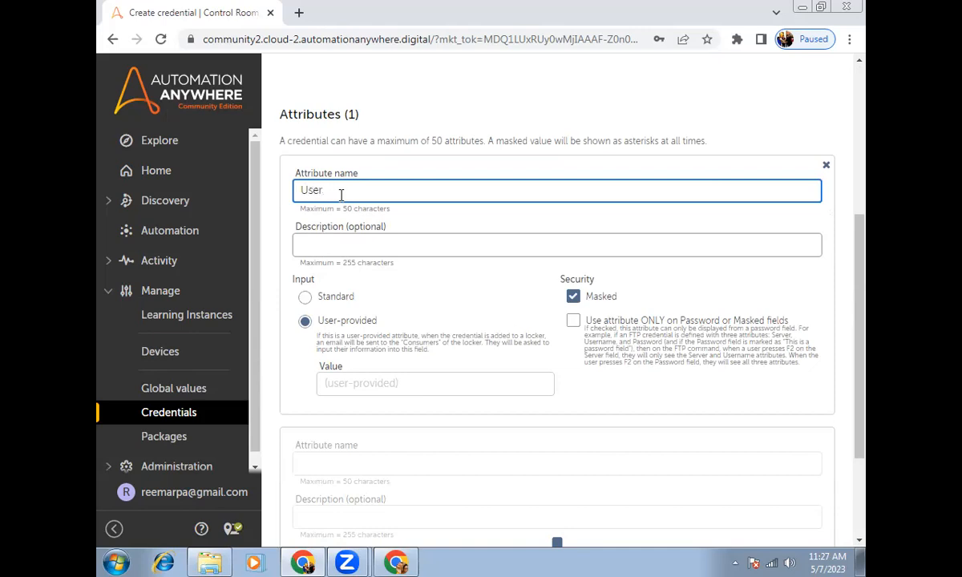
text(assword)
click(335, 303)
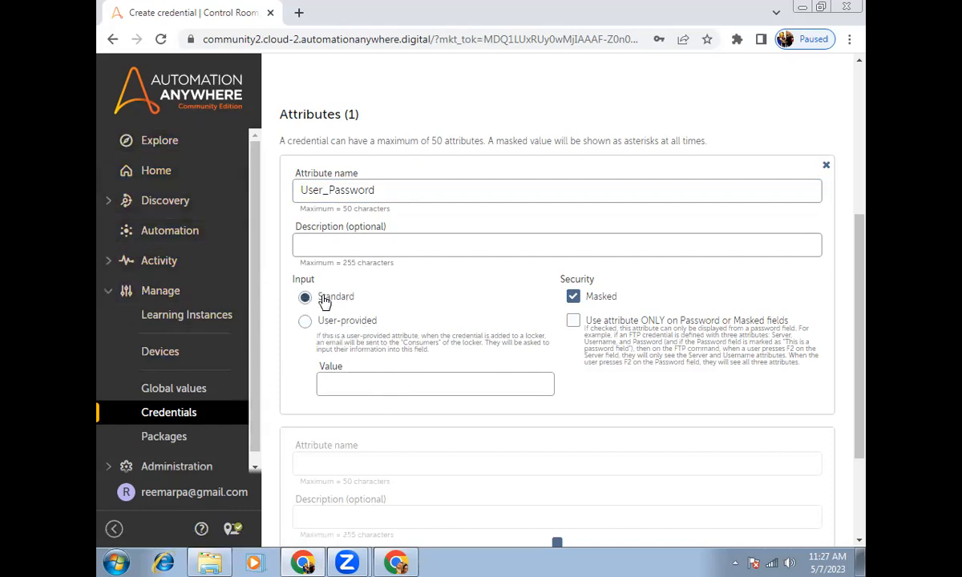
click(368, 386)
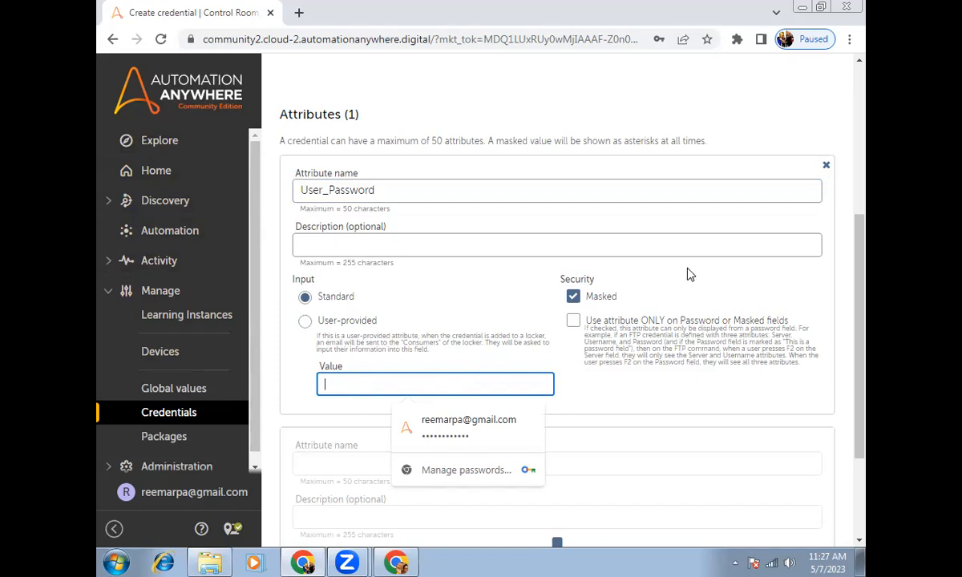
click(437, 417)
text(4)
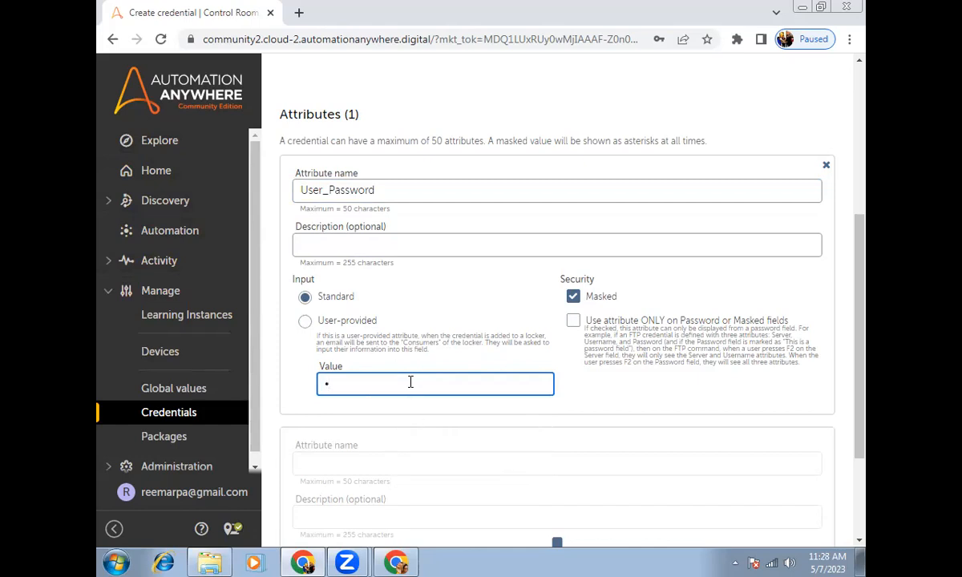
text(•••••••)
Step: Add a second attribute named Owner_Password with Standard input and enter the owner password as its masked value
scroll(423, 407, down, 2)
click(525, 385)
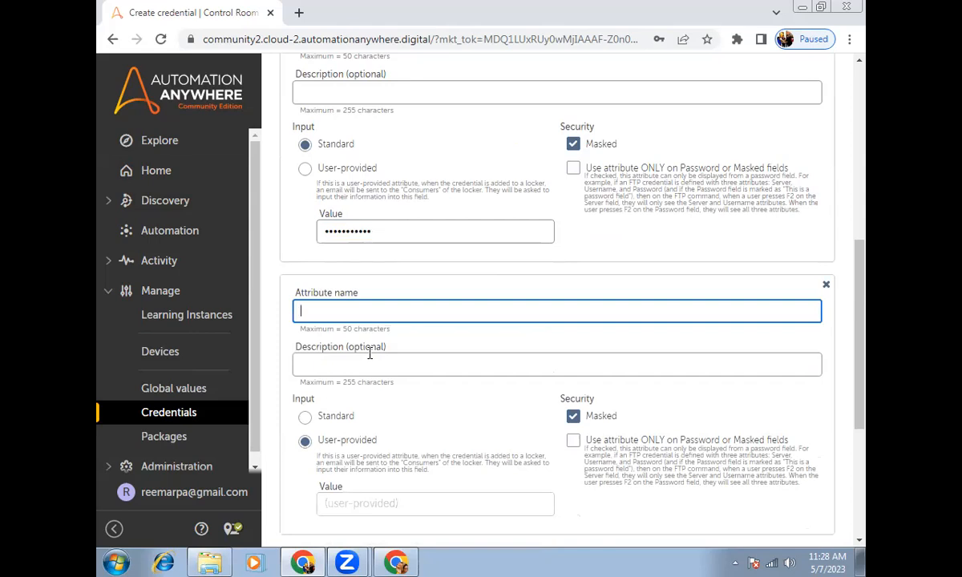
text(Owe)
text(ne)
text(r_Password)
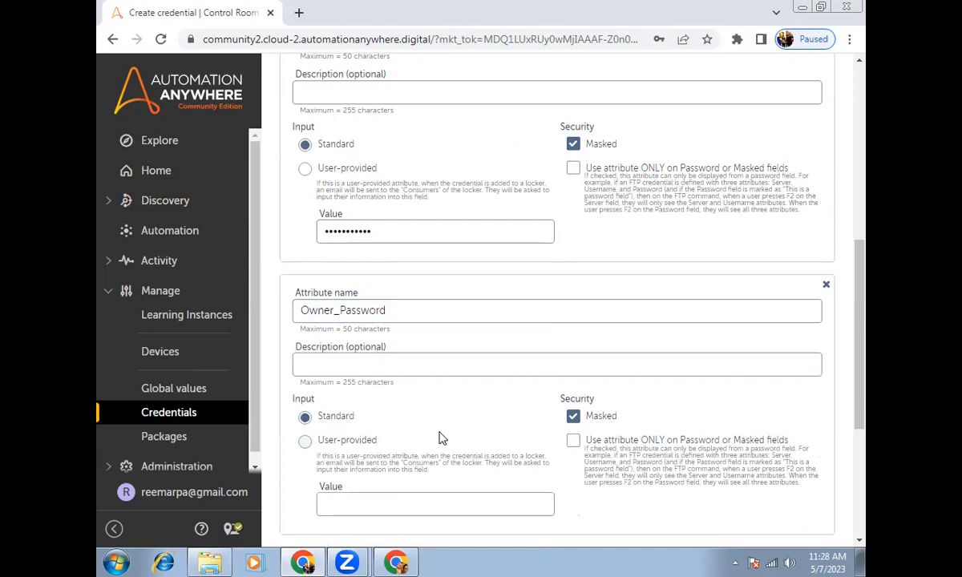
click(432, 498)
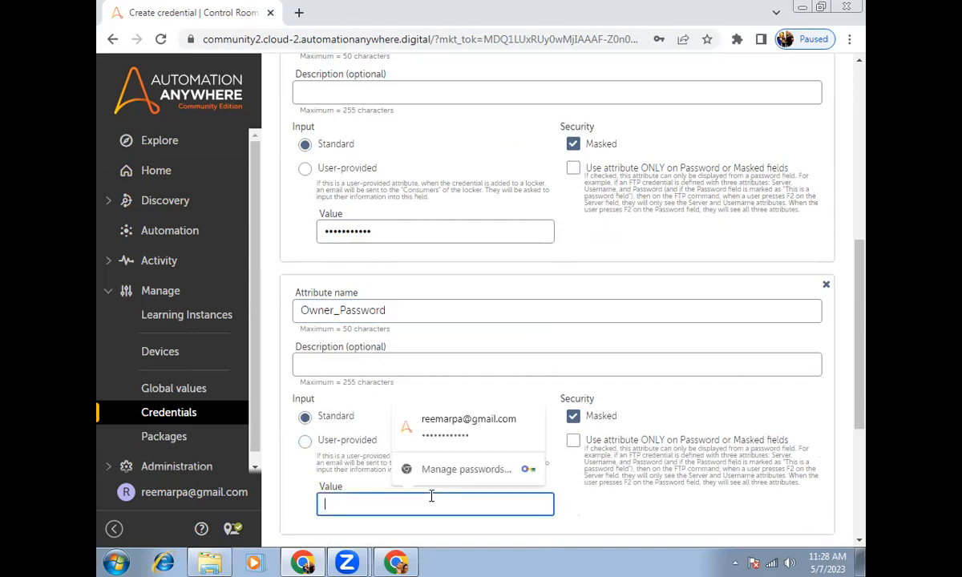
text(••)
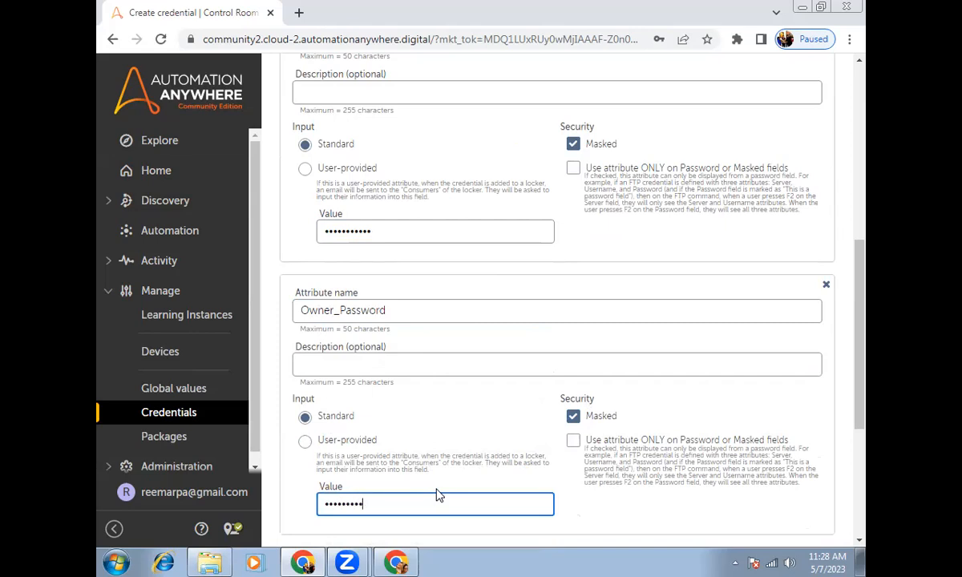
drag(443, 505, 101, 559)
key(BackSpace)
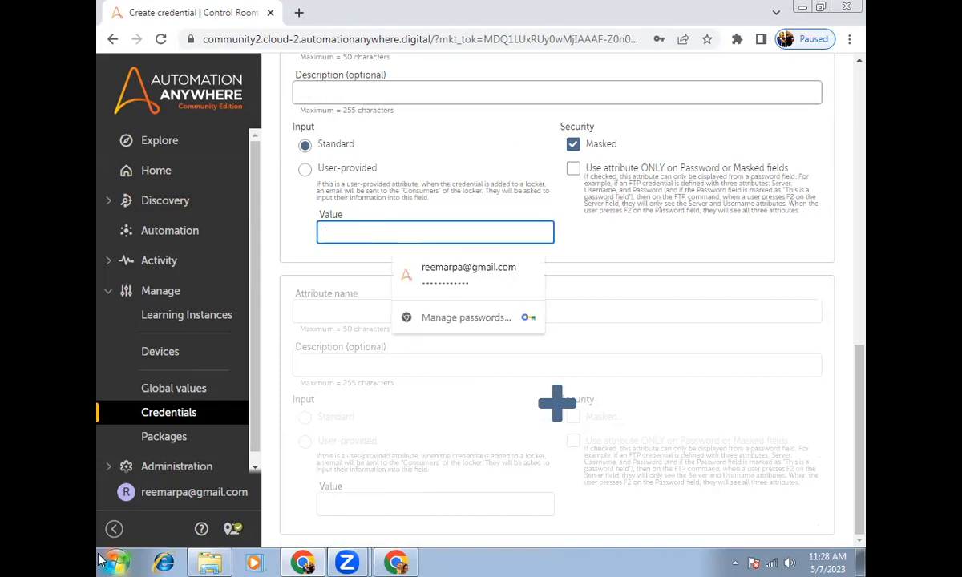
text(••)
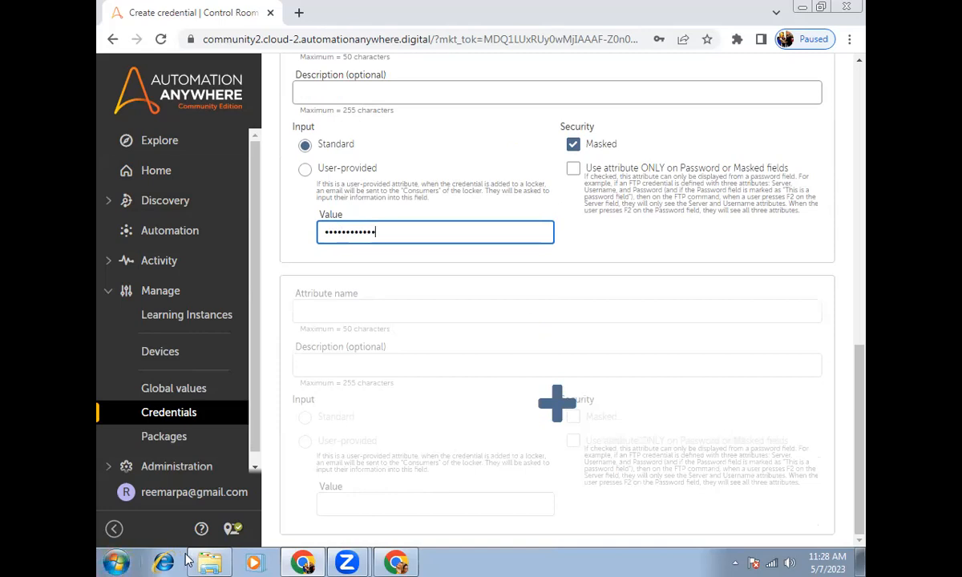
Step: Create the PDF_PAssword credential and view the list of lockers
mouse_move(210, 562)
scroll(865, 109, up, 2)
scroll(865, 110, up, 3)
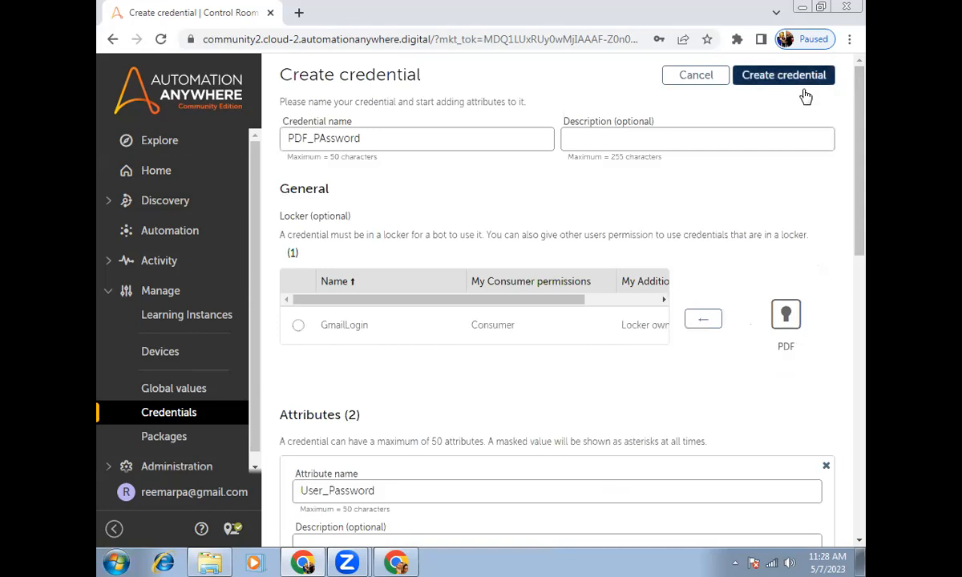
click(802, 78)
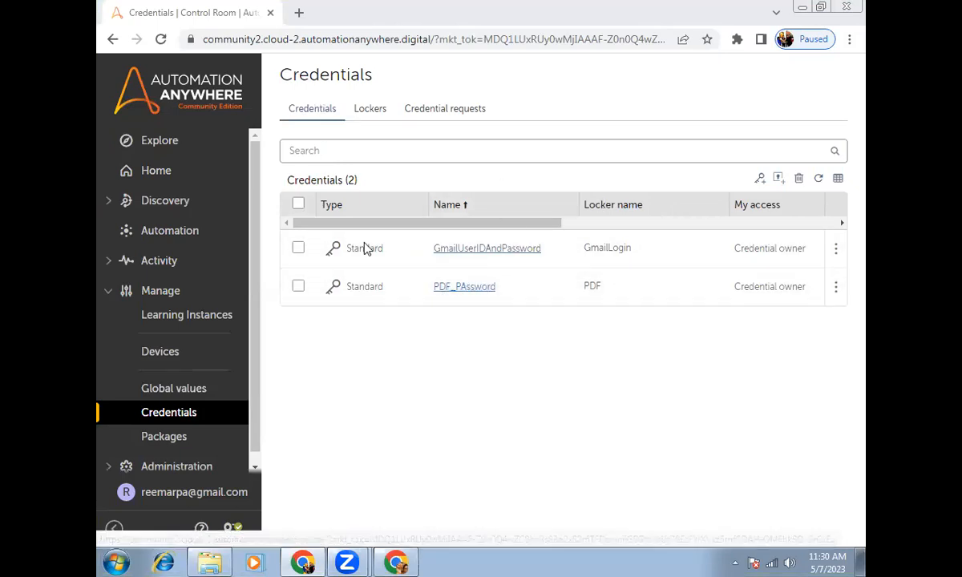
click(368, 111)
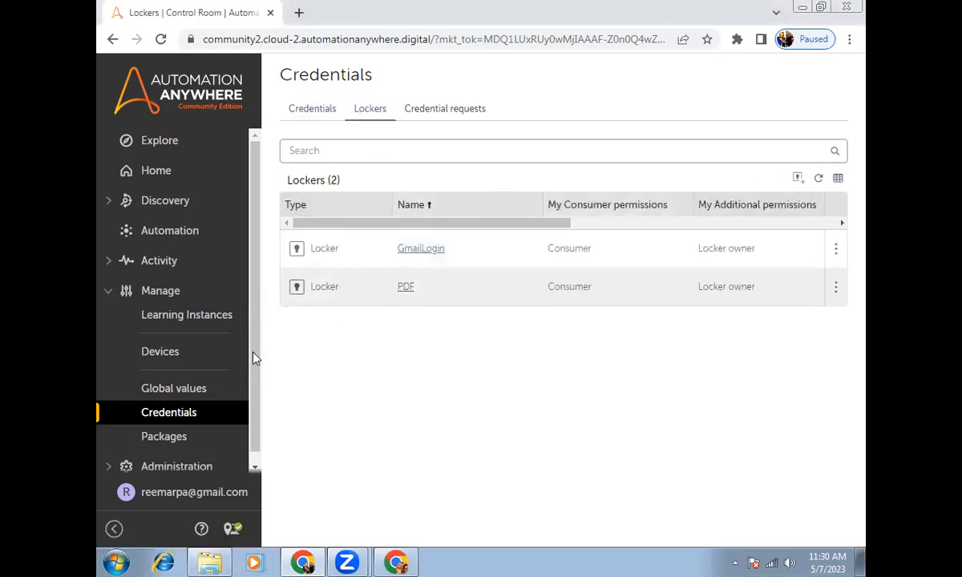
Step: Open the PDF task bot from the PDFExtraction folder and select its PDF: Encrypt document action
click(176, 232)
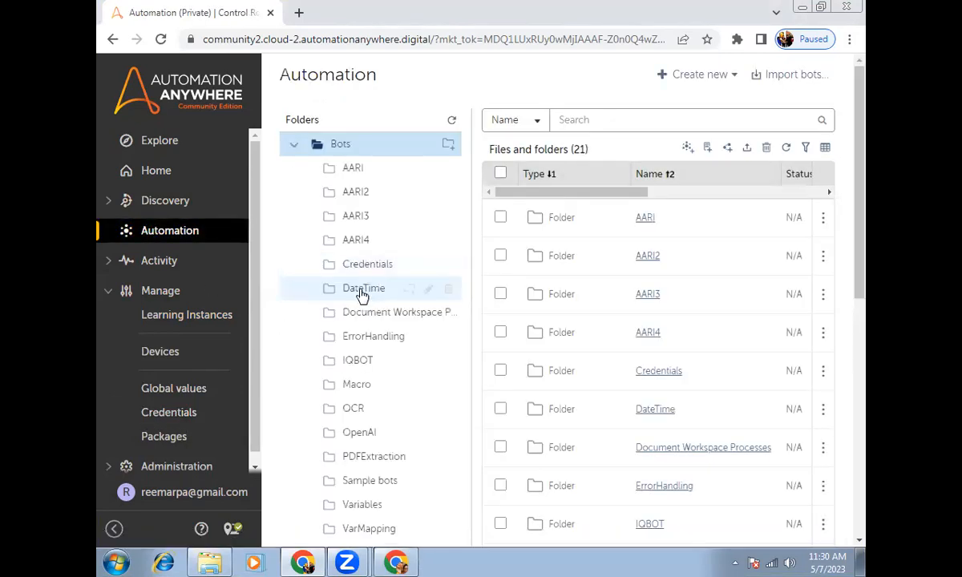
click(371, 462)
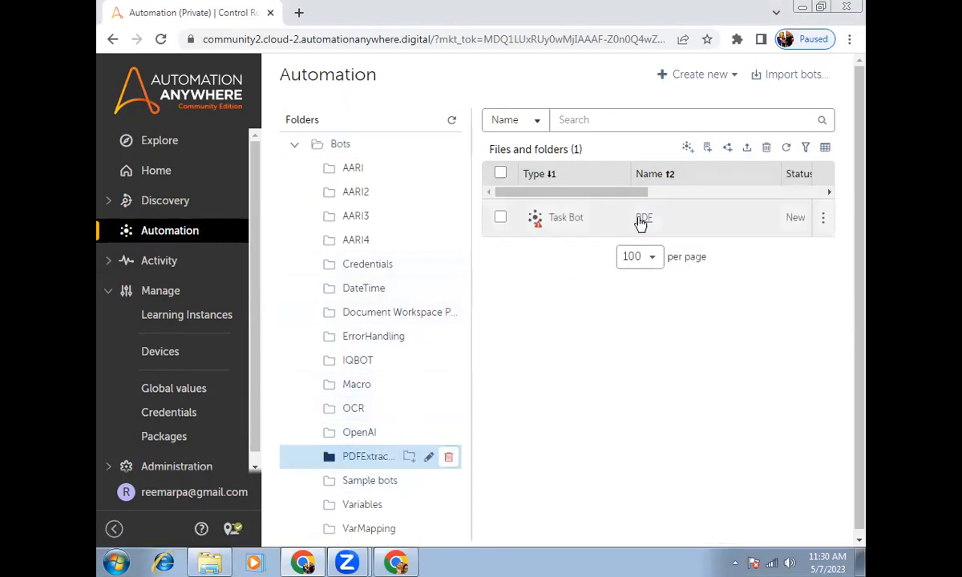
click(641, 219)
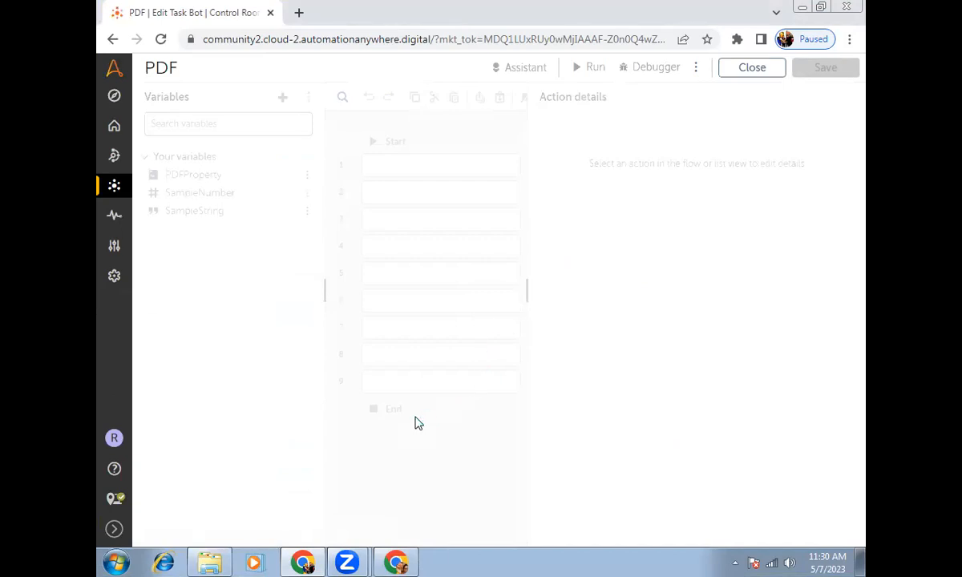
click(416, 426)
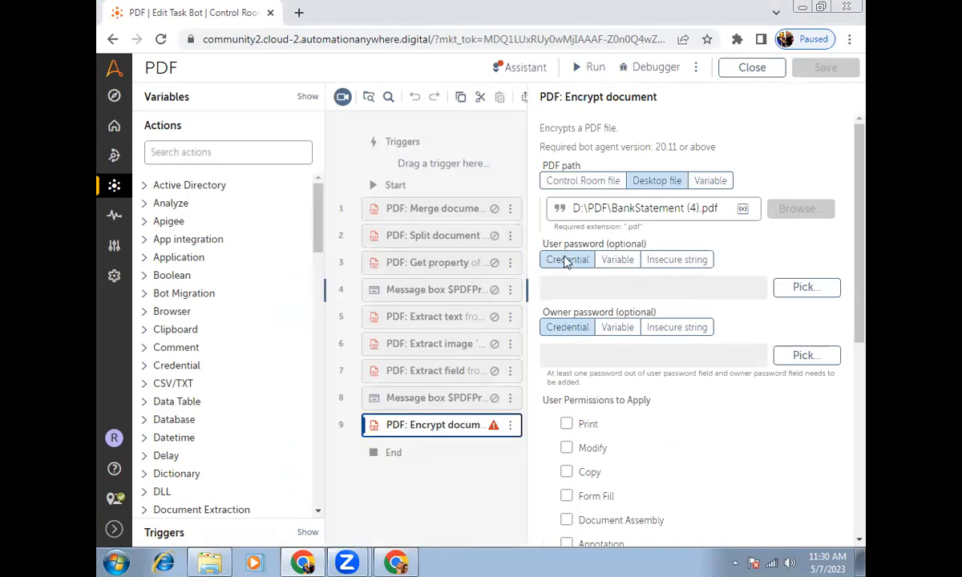
Step: Set the action's User password to the User_Password attribute of the PDF_PAssword credential in the PDF locker
click(808, 288)
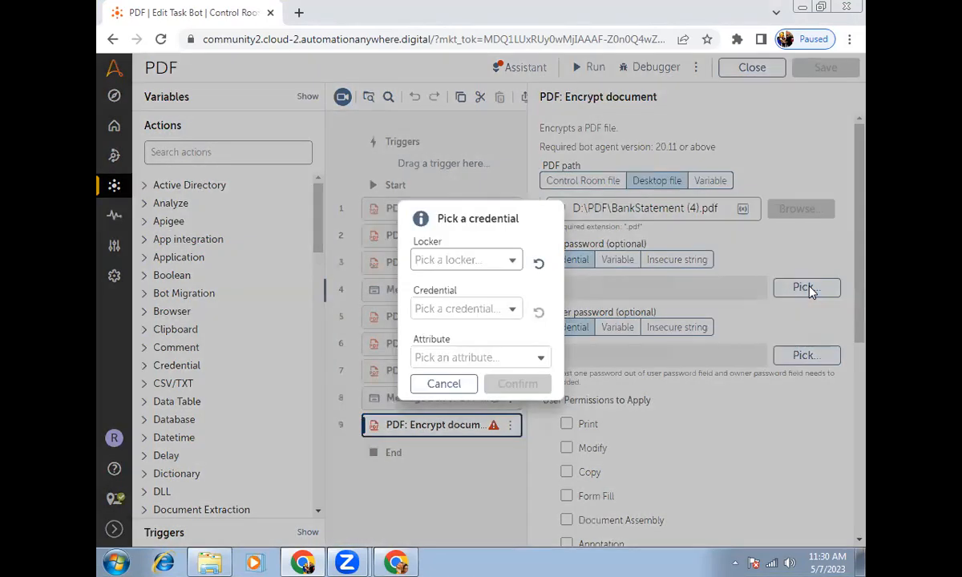
click(471, 265)
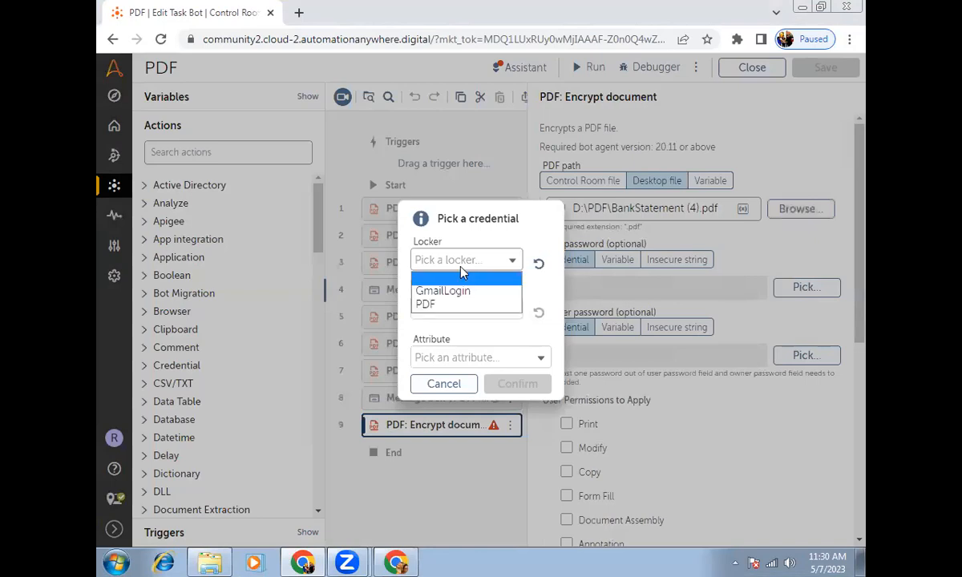
click(437, 313)
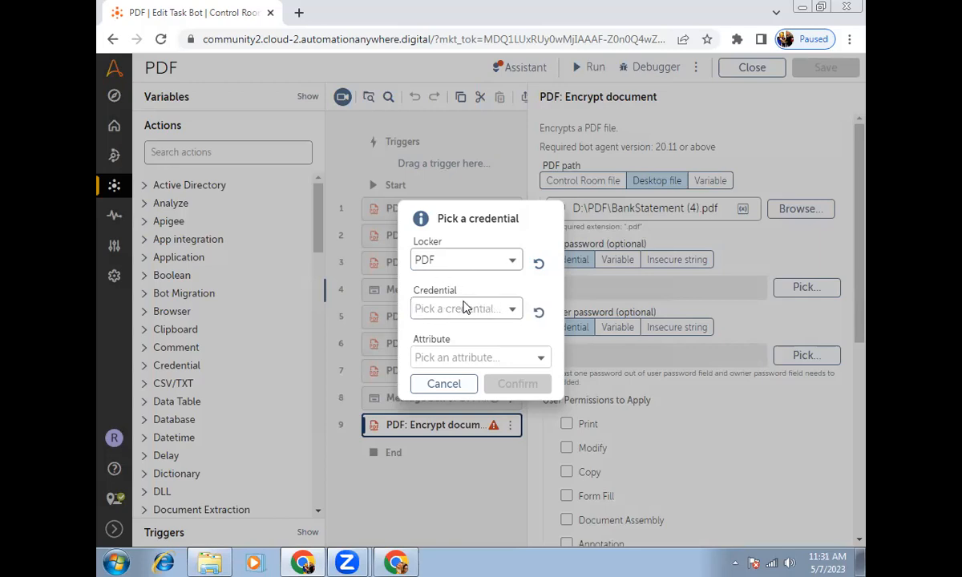
click(439, 312)
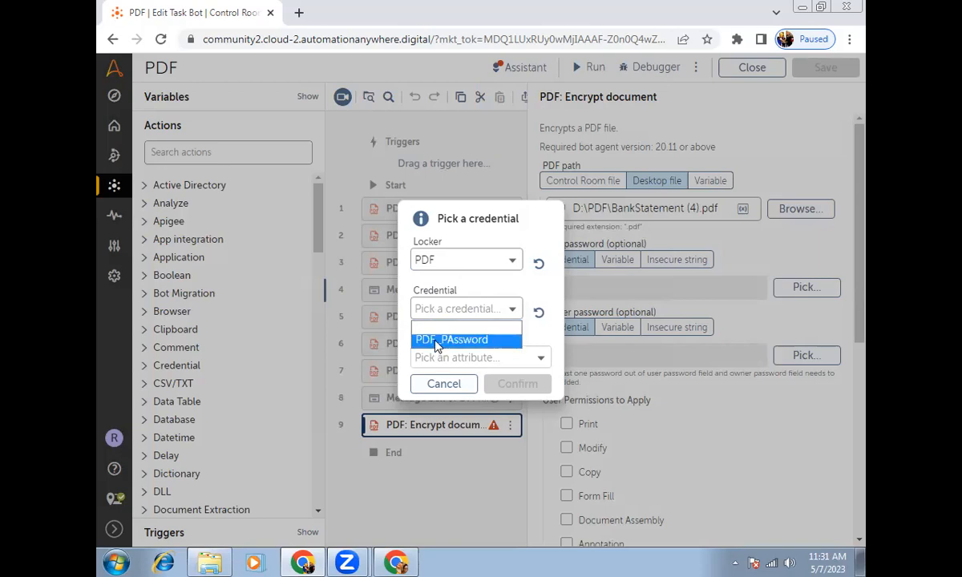
click(437, 343)
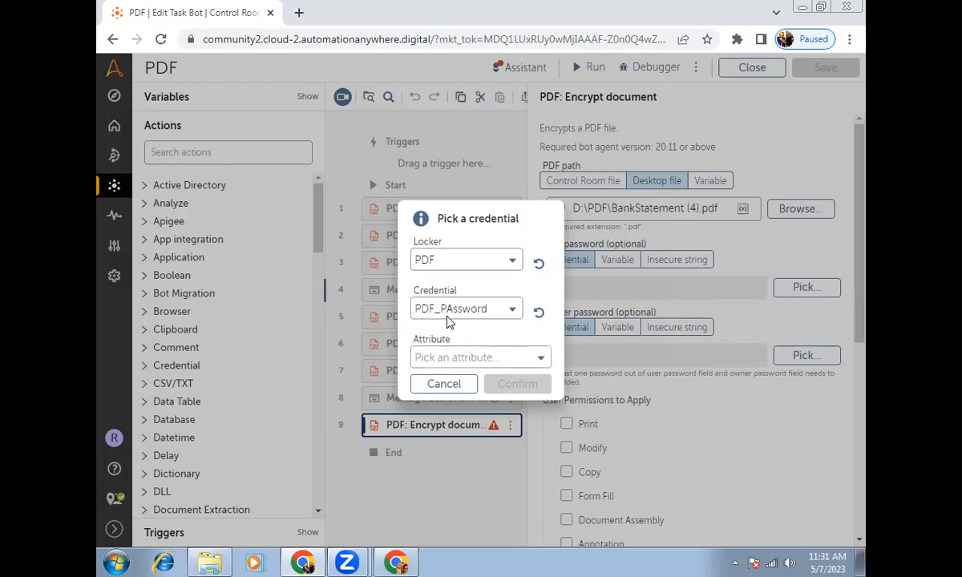
click(469, 358)
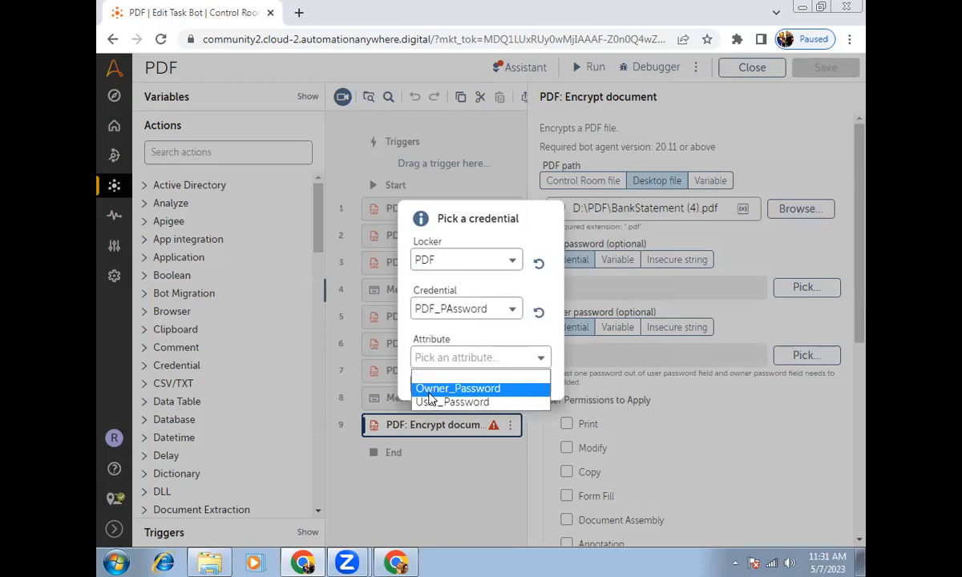
click(481, 402)
click(513, 384)
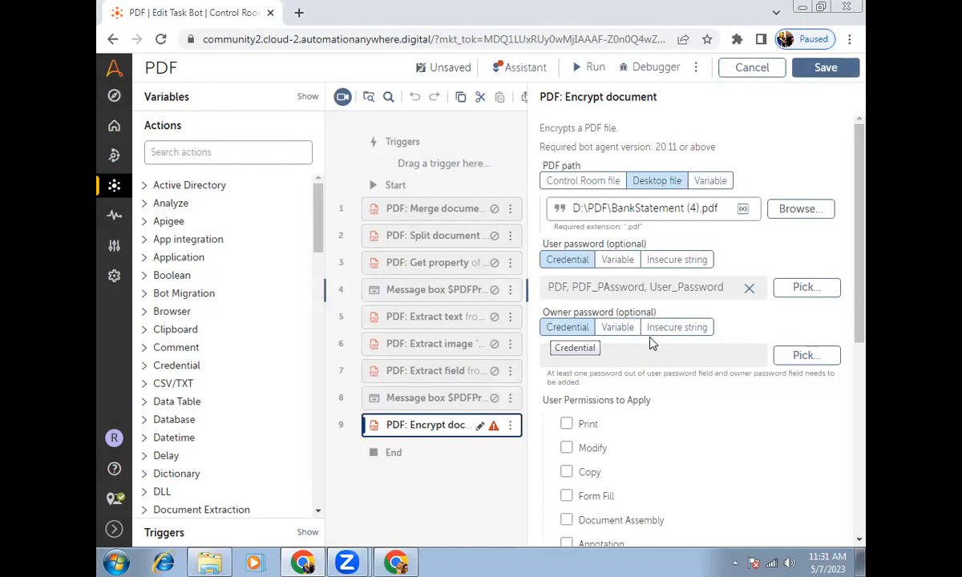
Step: Set the action's Owner password to the Owner_Password attribute of the PDF_PAssword credential in the PDF locker
click(806, 356)
click(447, 262)
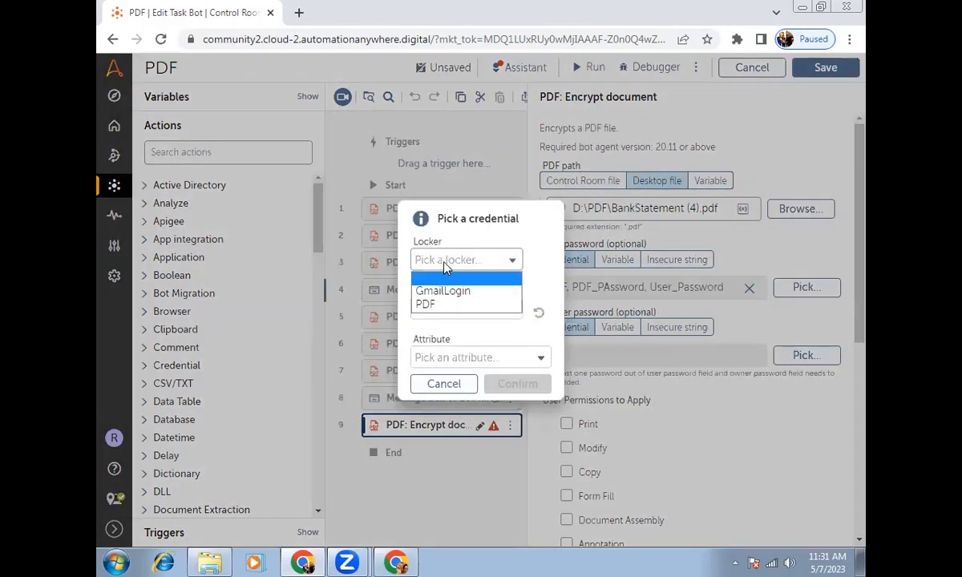
click(434, 307)
click(441, 312)
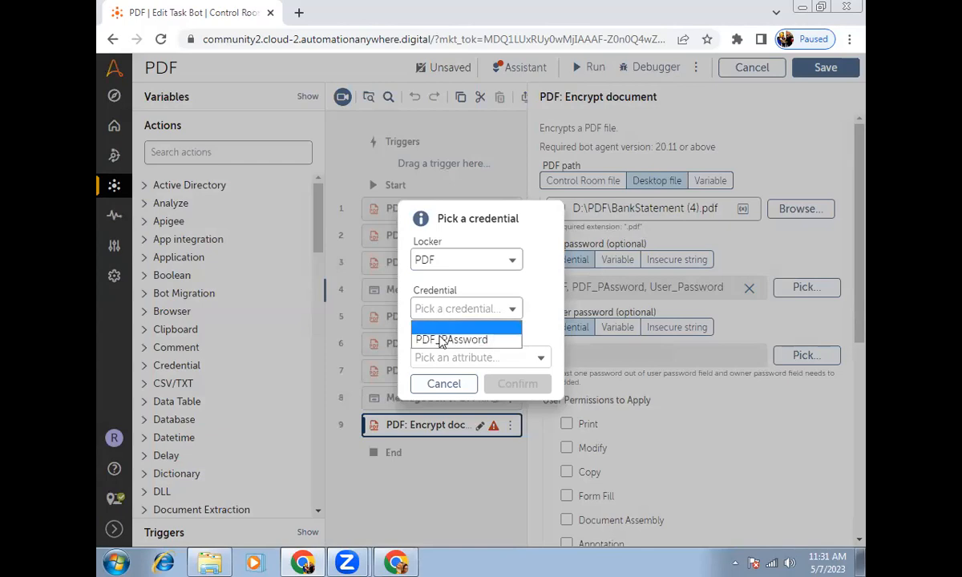
click(441, 340)
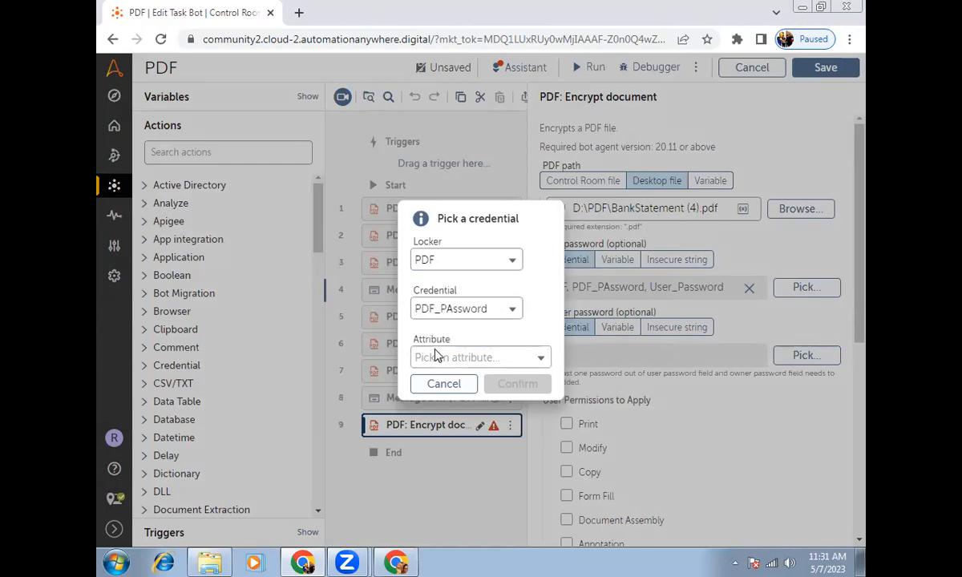
click(434, 358)
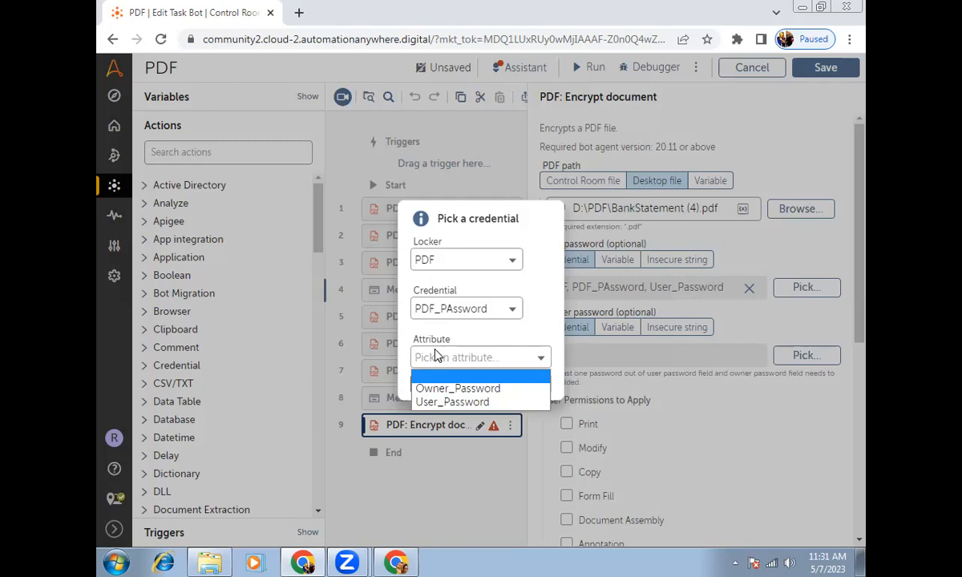
click(434, 389)
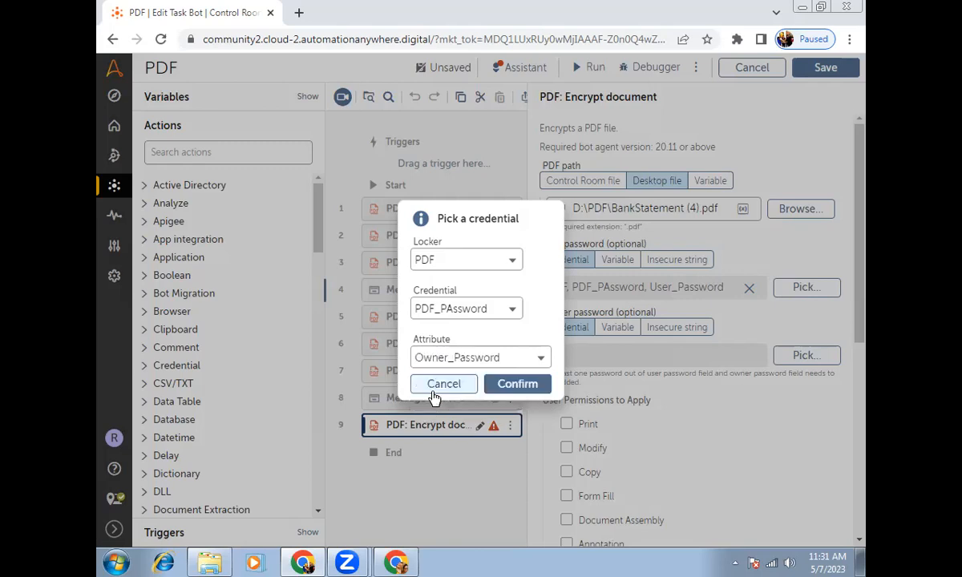
click(513, 386)
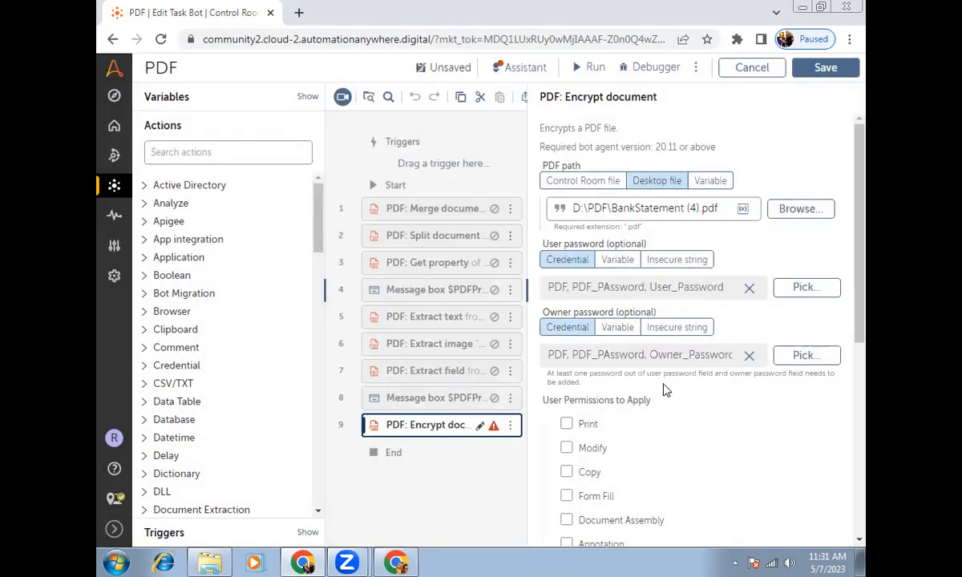
Step: Grant the Copy user permission in the PDF: Encrypt document action
scroll(670, 375, down, 1)
scroll(669, 376, down, 3)
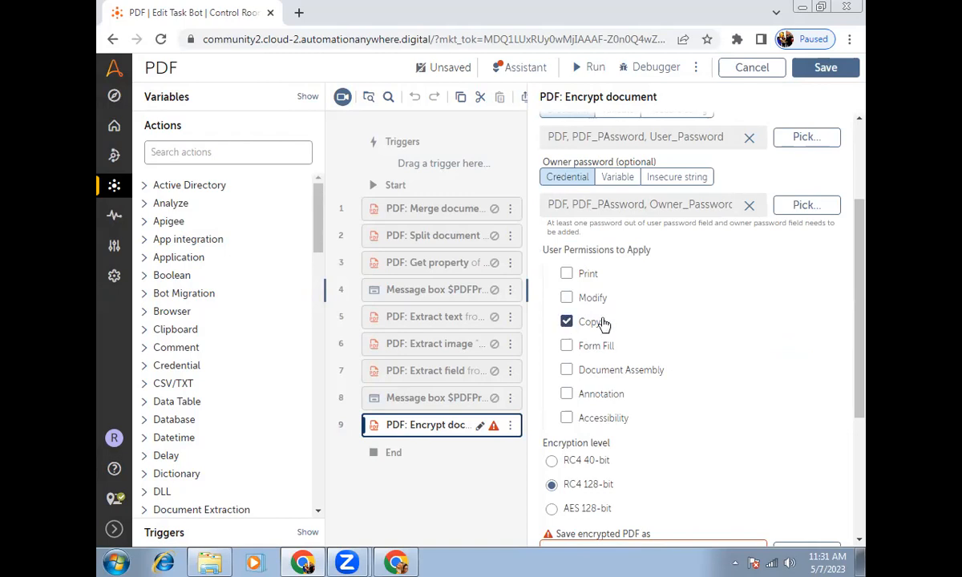
scroll(581, 142, up, 1)
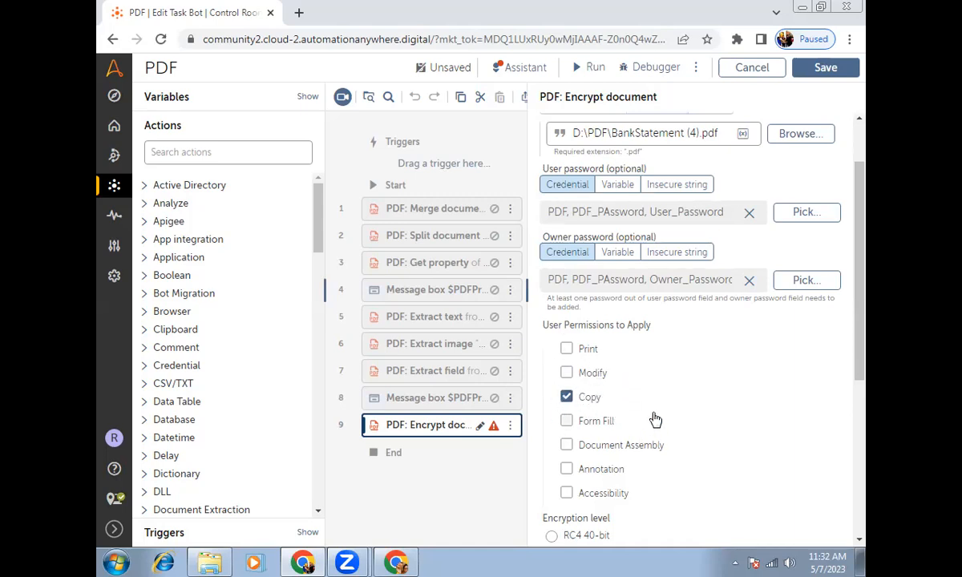
Step: Set the encrypted PDF's save path to D:\PDF\Encrypted.pdf, reusing the folder's copied path, and allow overwriting files with the same name
scroll(655, 418, down, 5)
click(577, 322)
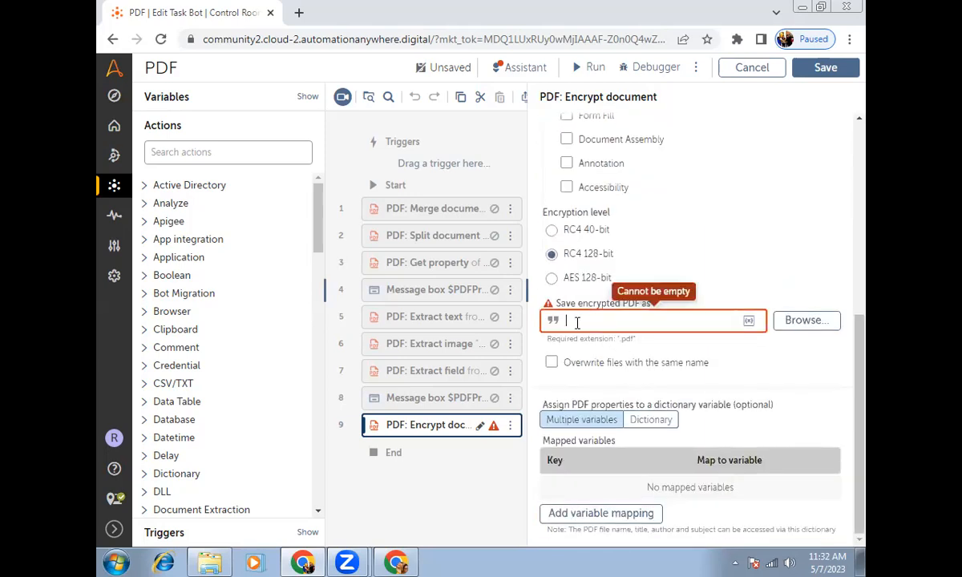
click(209, 561)
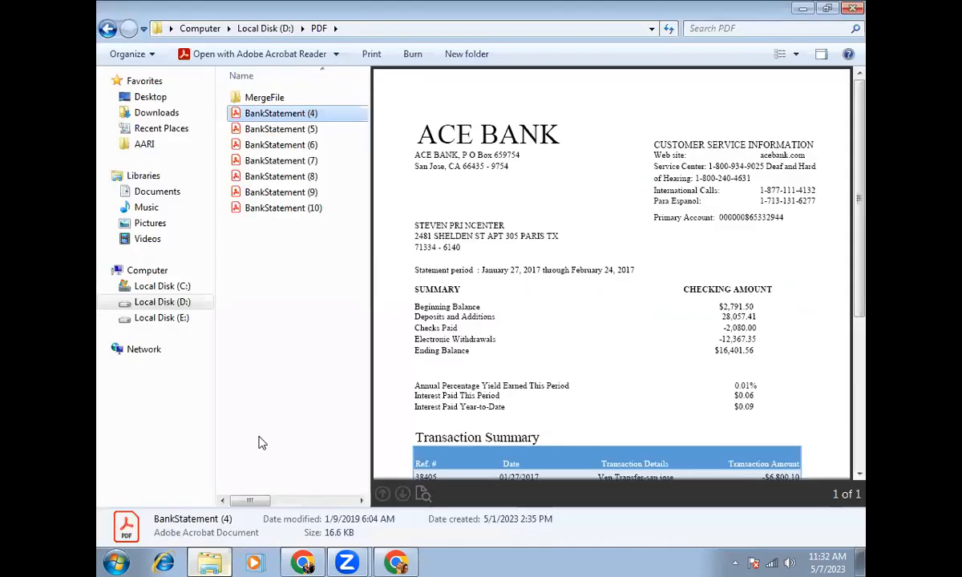
key(alt+d)
key(ctrl+c)
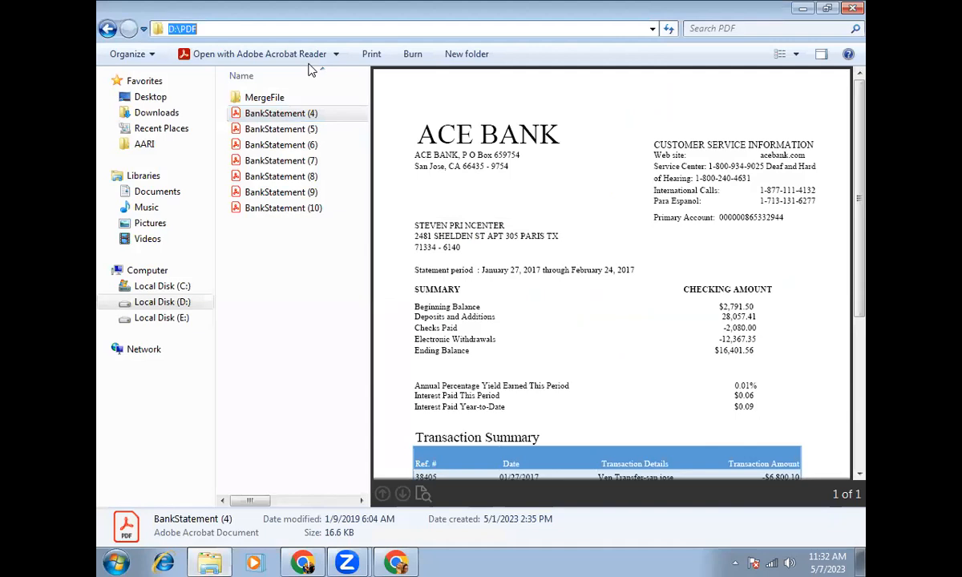
click(302, 562)
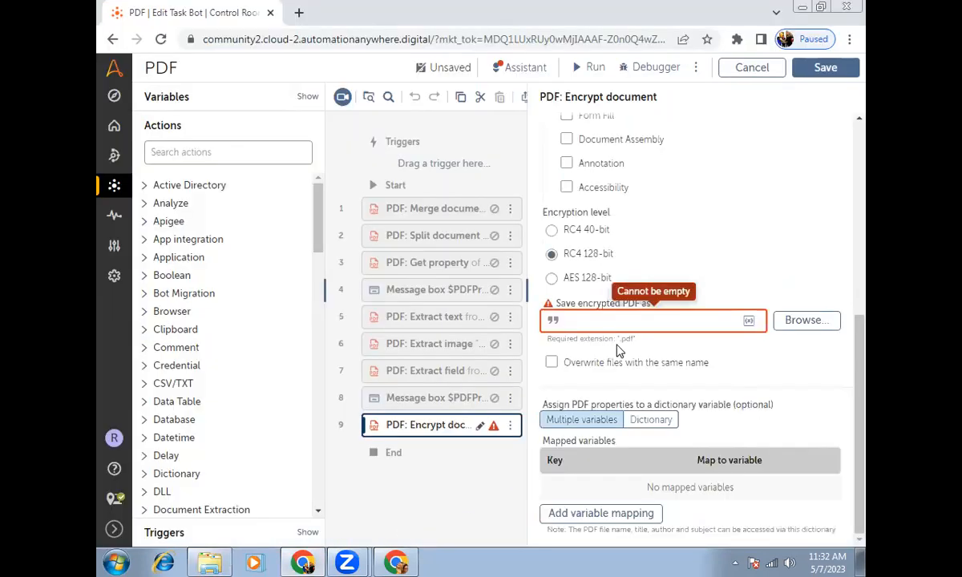
key(ctrl+v)
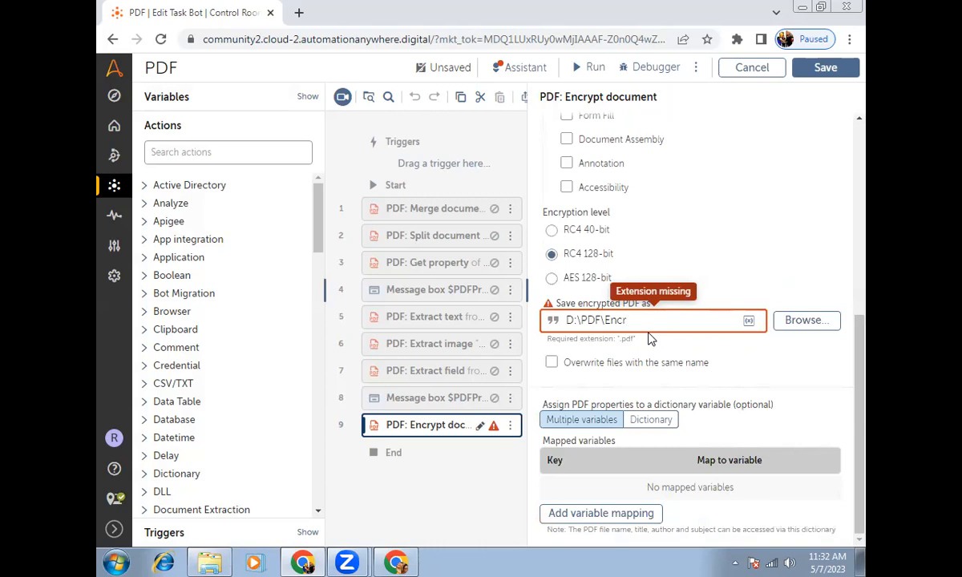
text(.pdf)
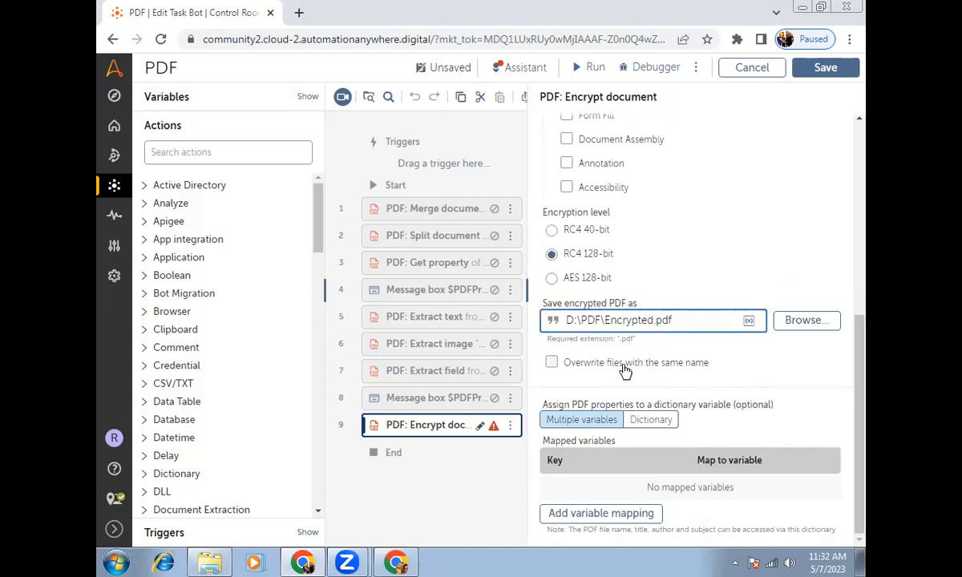
click(582, 366)
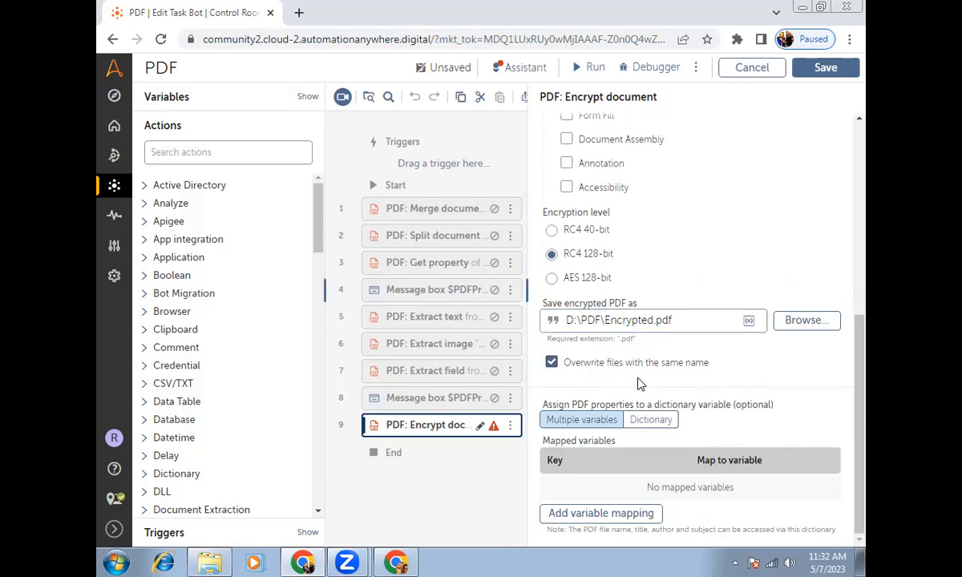
Step: Save the PDF task bot and run it
click(826, 68)
click(600, 69)
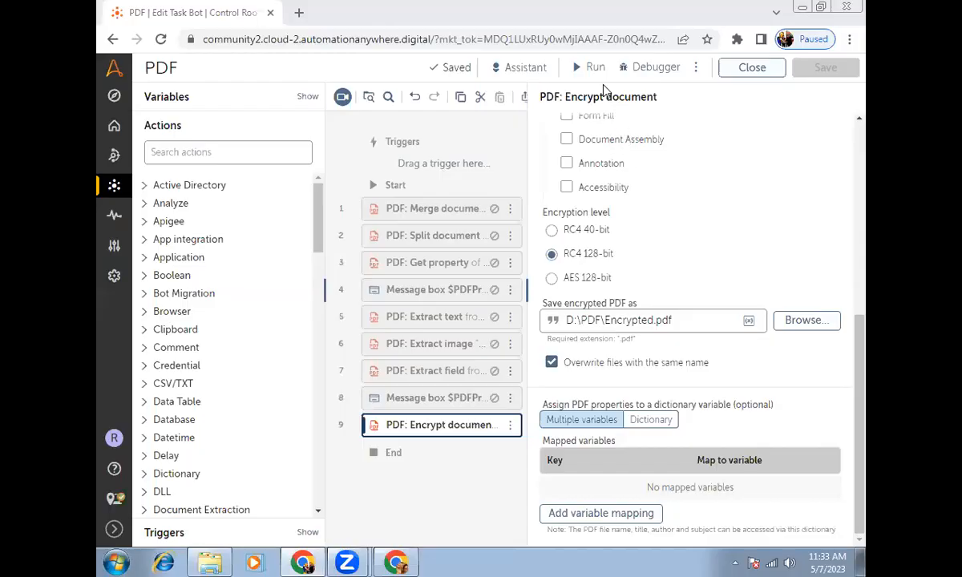
click(594, 71)
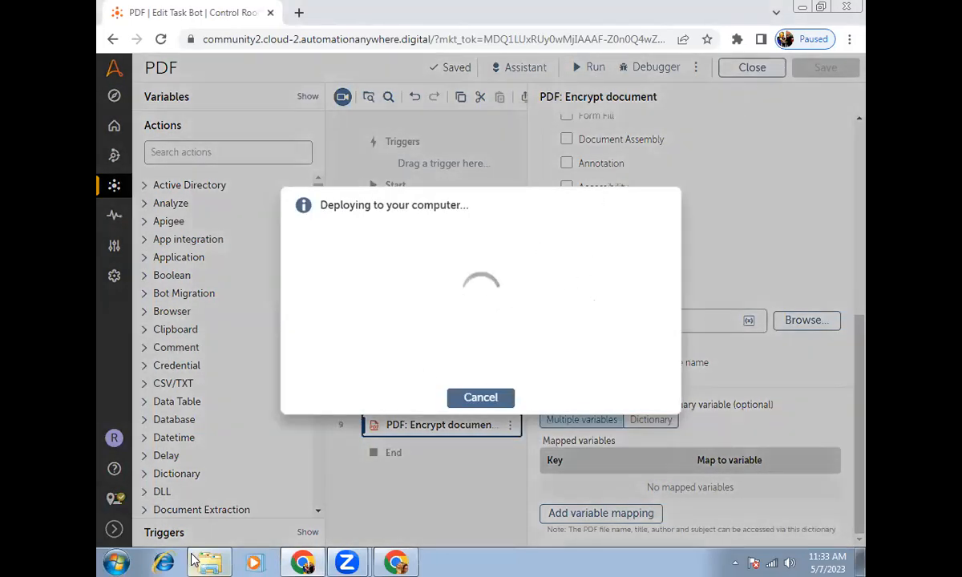
Step: Show the D:\PDF folder in a narrow window beside the bot editor during the run, and close the run's completion message
click(195, 561)
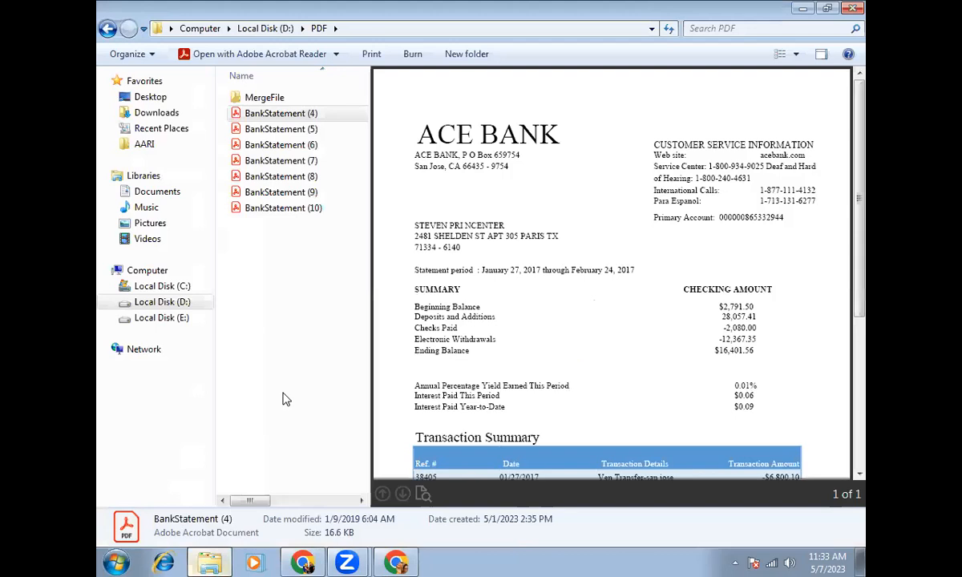
click(304, 289)
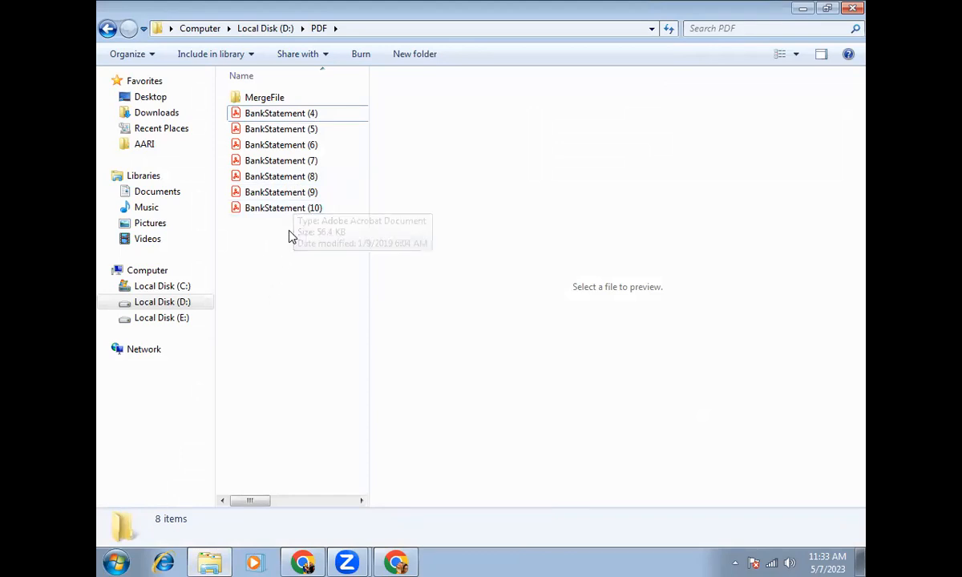
mouse_move(313, 562)
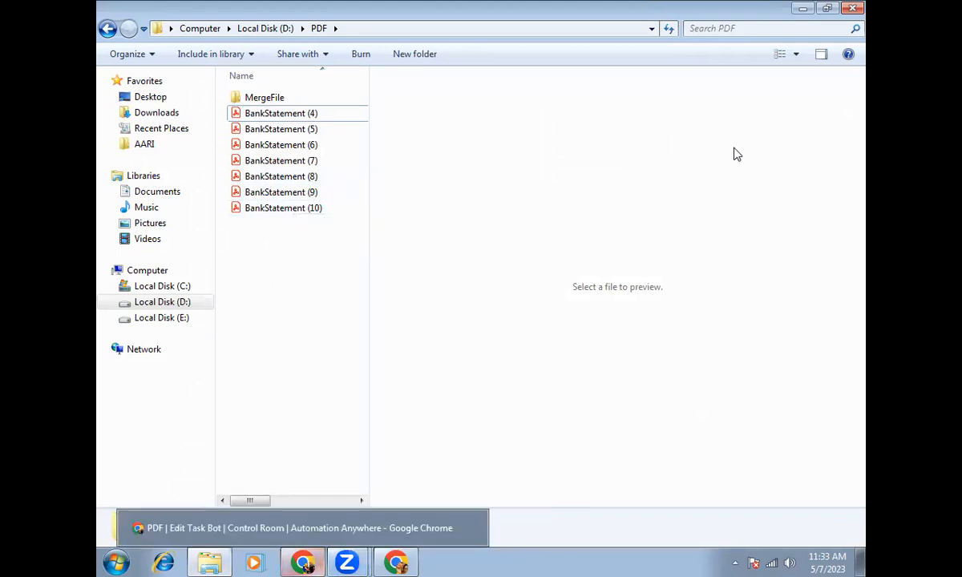
click(834, 8)
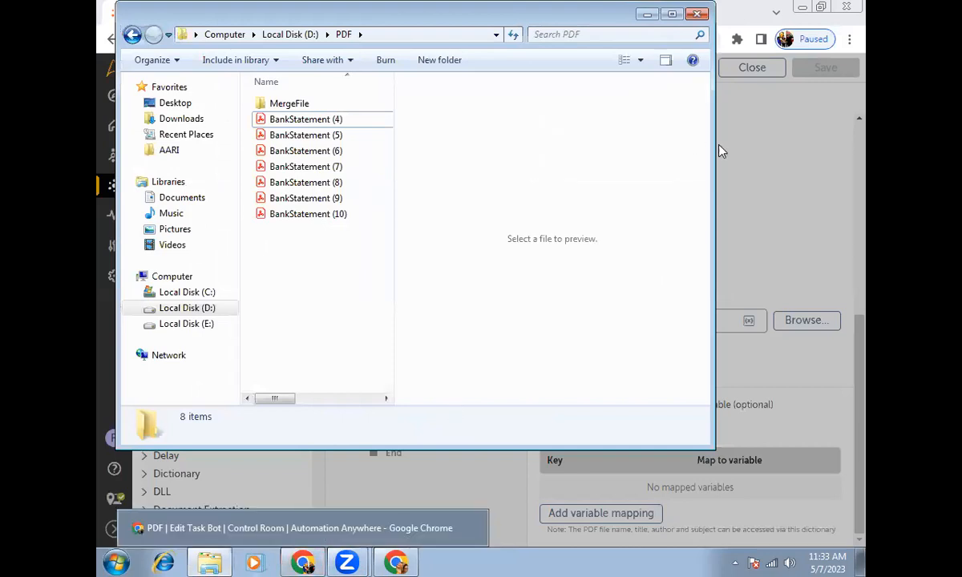
drag(715, 147, 415, 153)
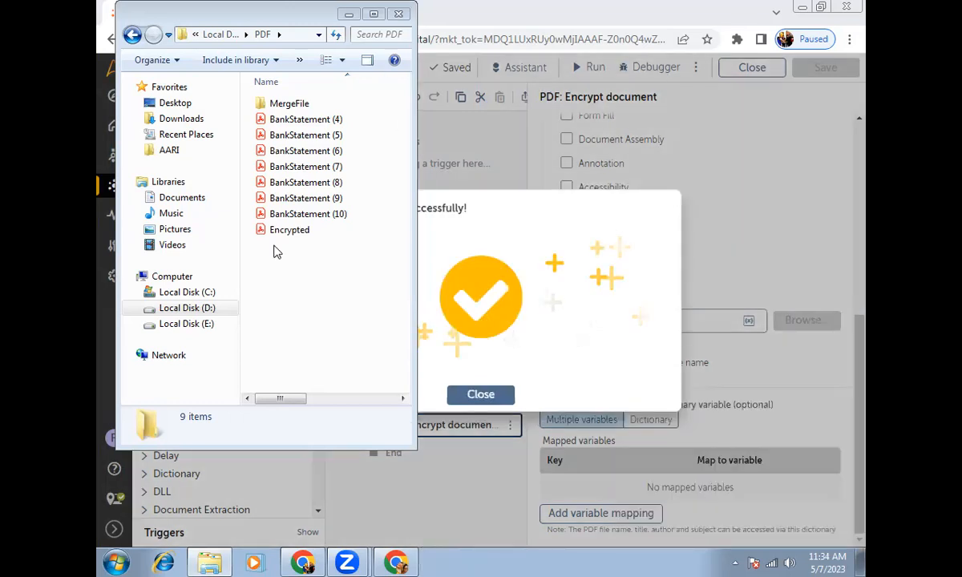
click(480, 393)
Step: Open the Encrypted PDF from the D:\PDF folder with its document open password, and dismiss Acrobat Reader's problem message permanently
click(201, 561)
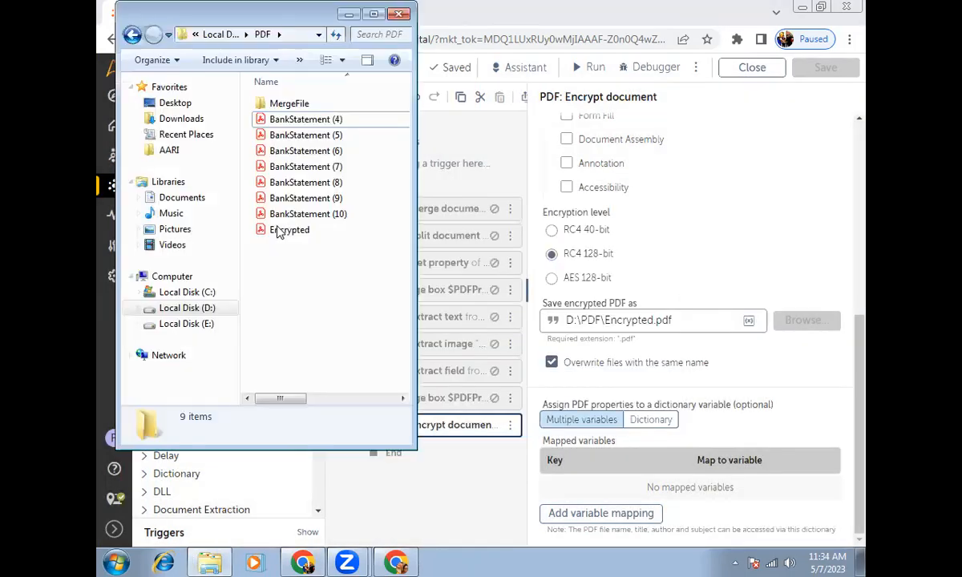
double_click(284, 229)
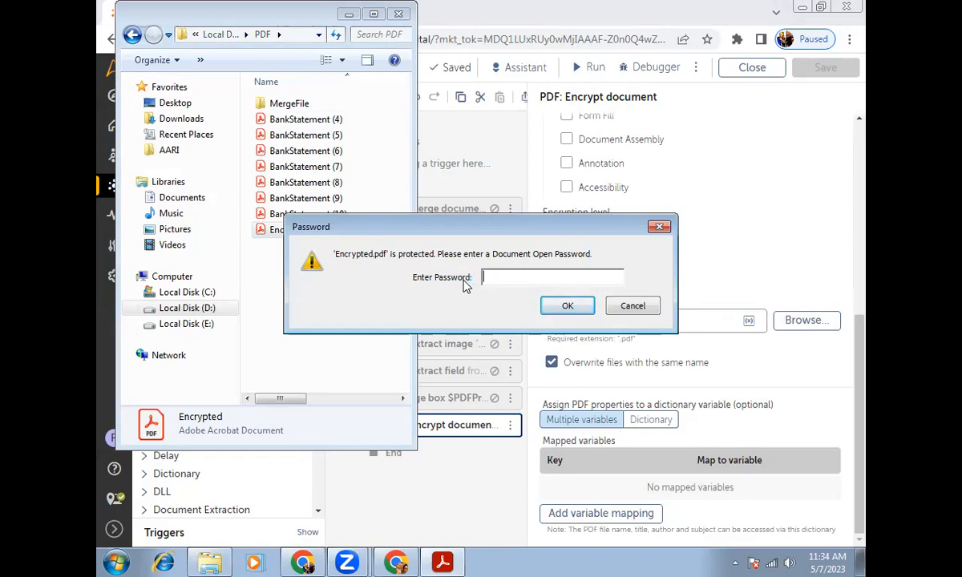
text(*)
click(565, 309)
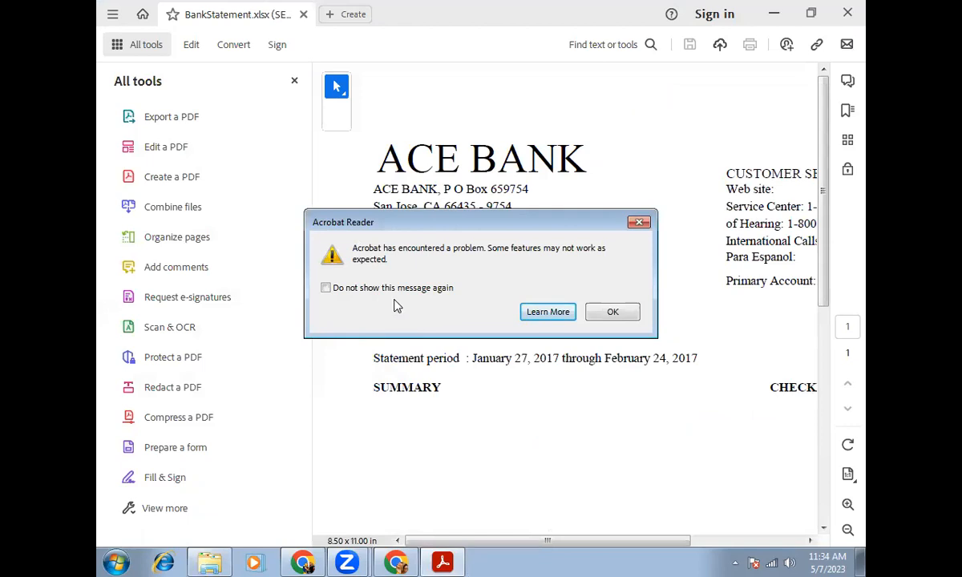
click(390, 291)
click(602, 313)
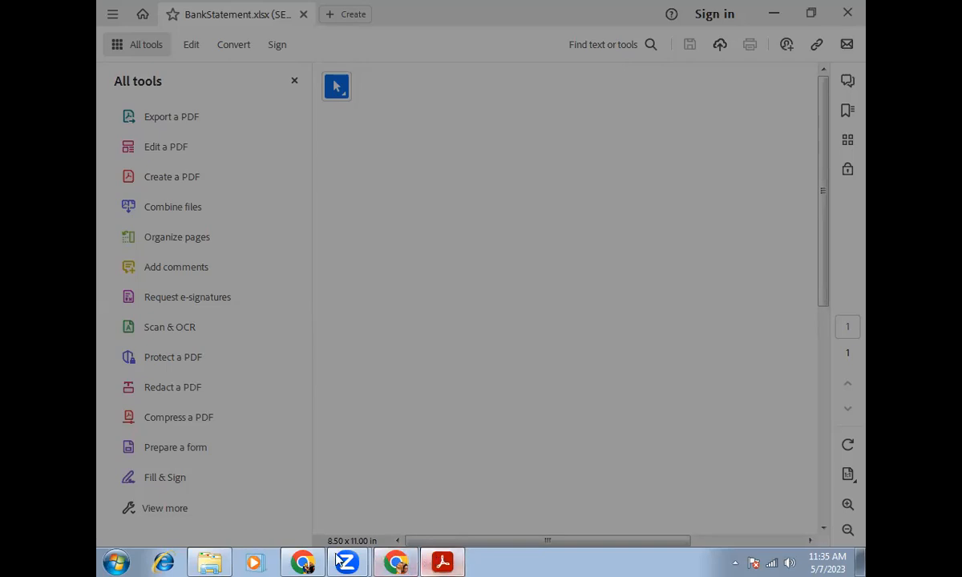
Step: Close Acrobat Reader and return to the PDF task bot in Chrome
click(303, 562)
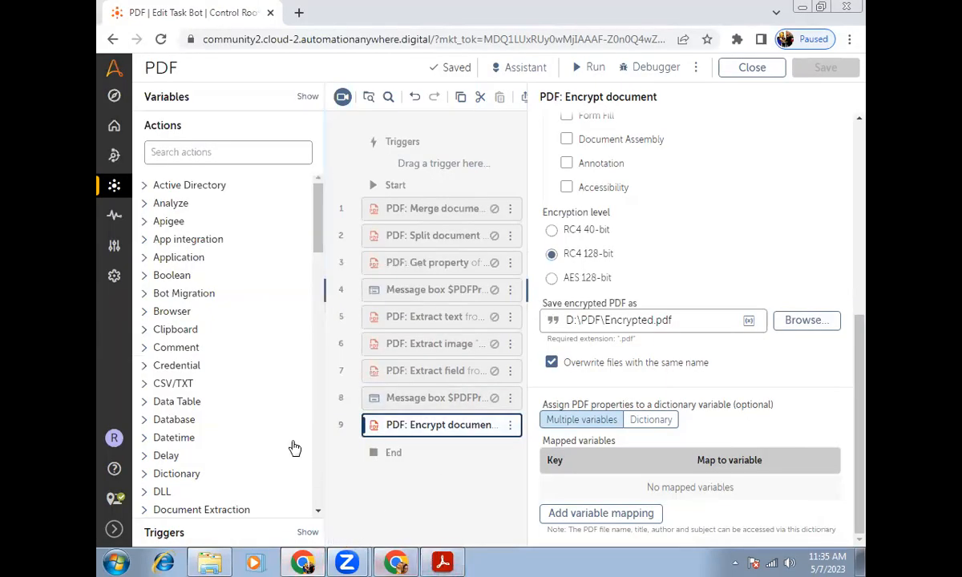
click(443, 562)
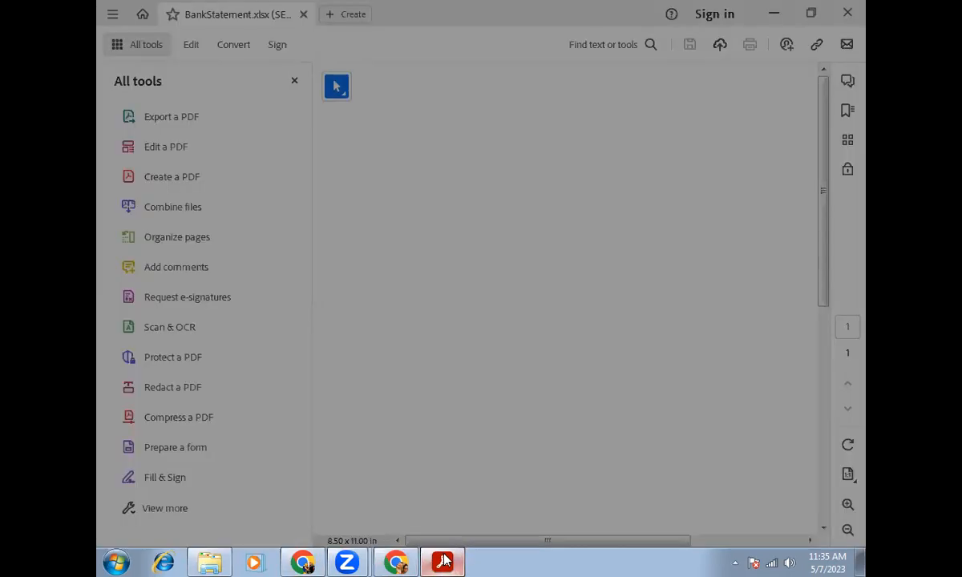
right_click(445, 561)
click(365, 530)
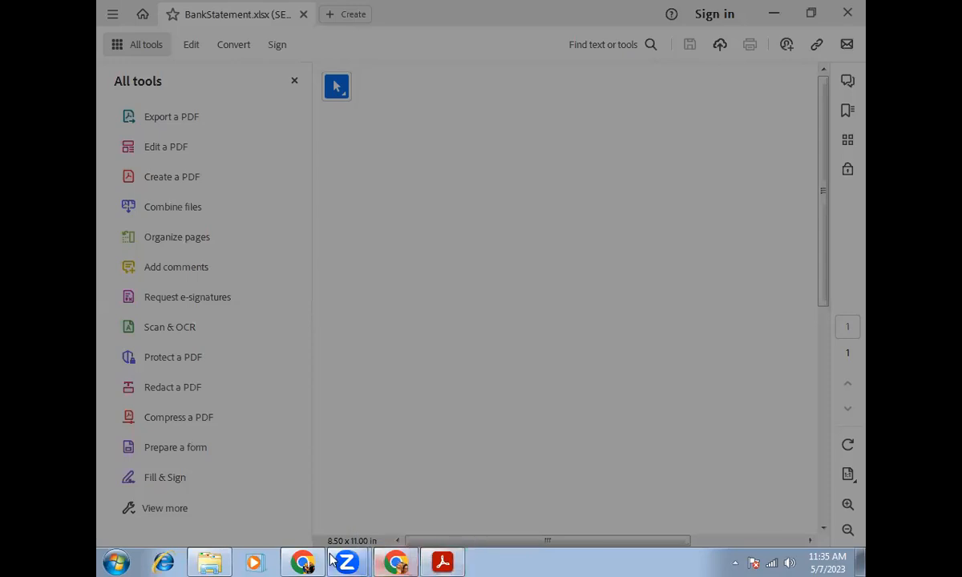
mouse_move(450, 561)
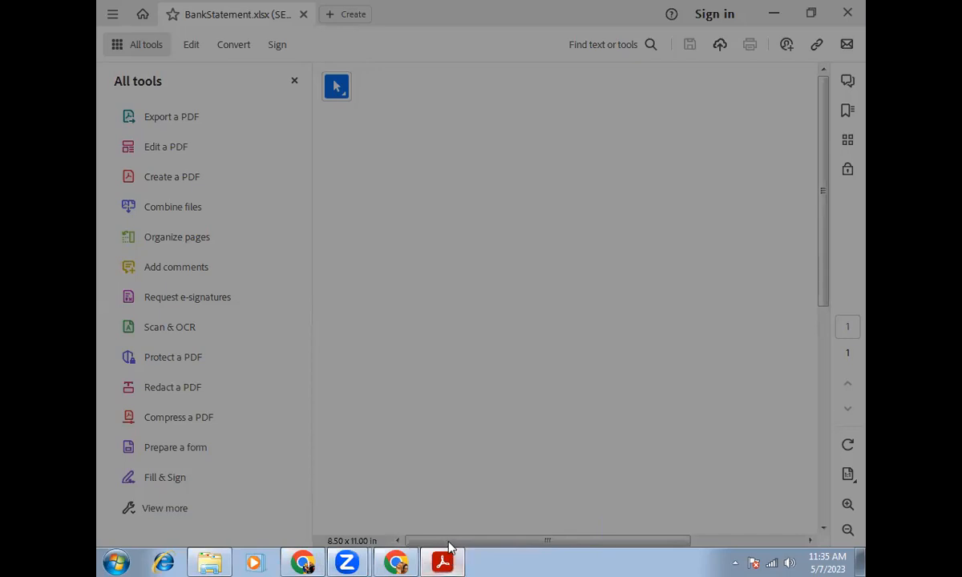
right_click(542, 560)
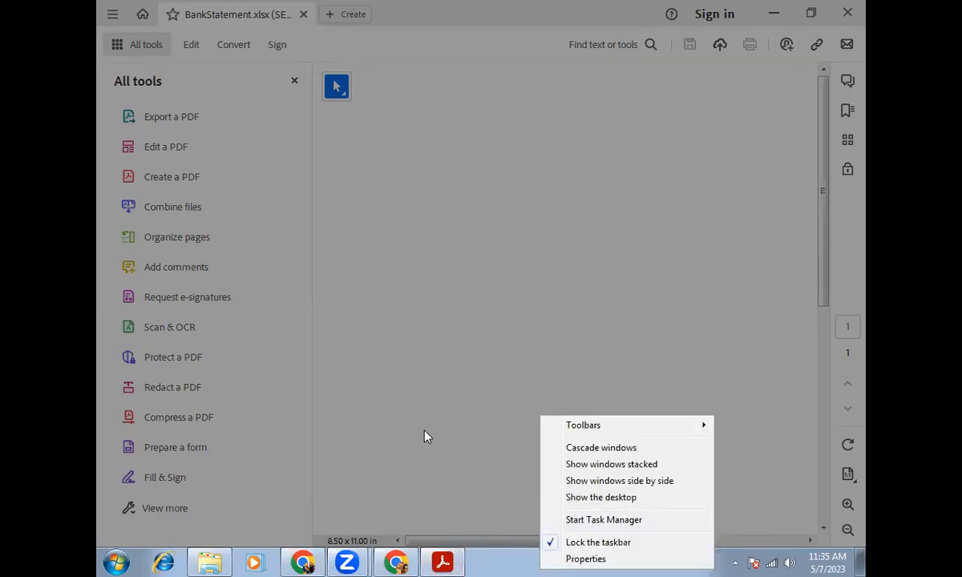
click(373, 491)
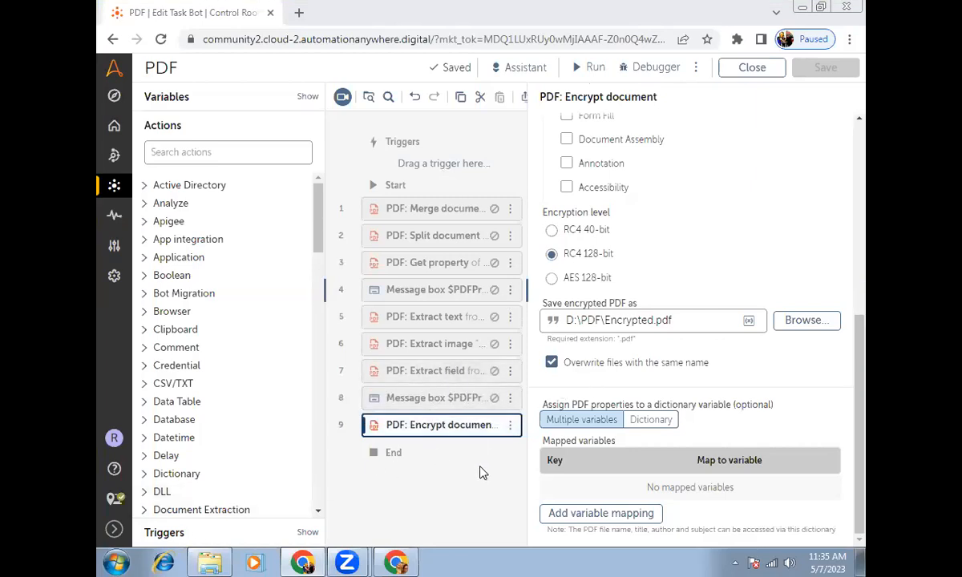
Step: Disable the PDF: Encrypt document action and add a PDF: Decrypt document action directly after it
click(495, 428)
click(236, 152)
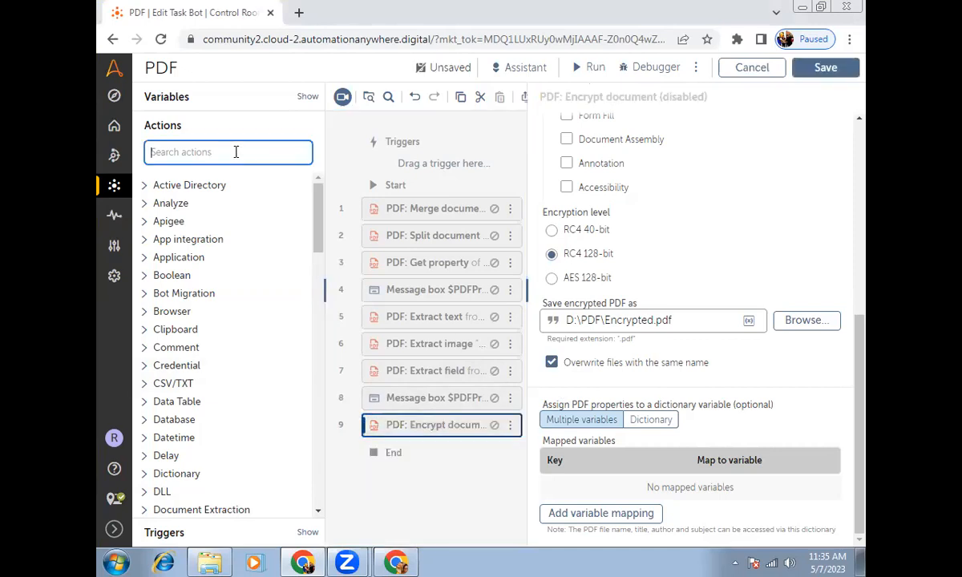
text(PDF)
click(180, 261)
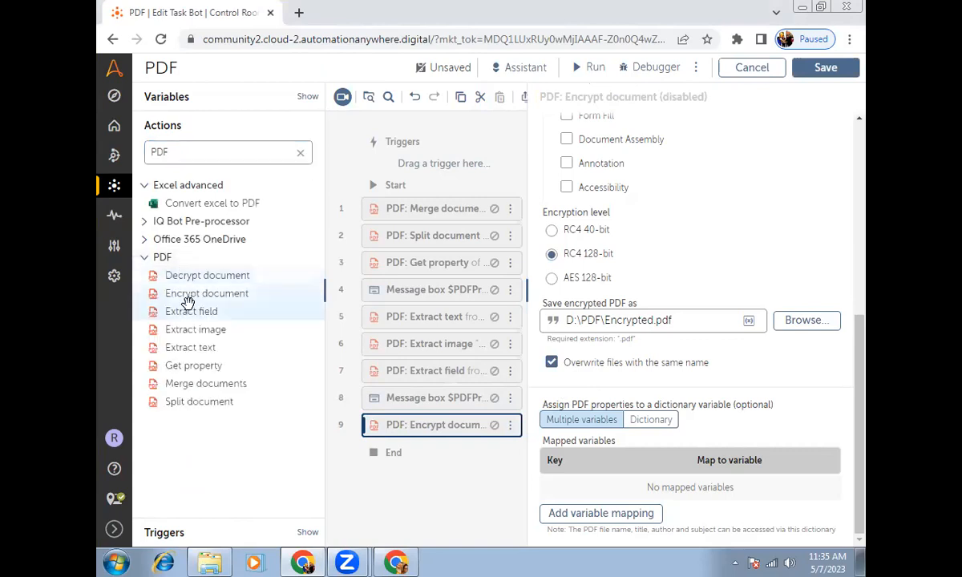
drag(179, 276, 350, 445)
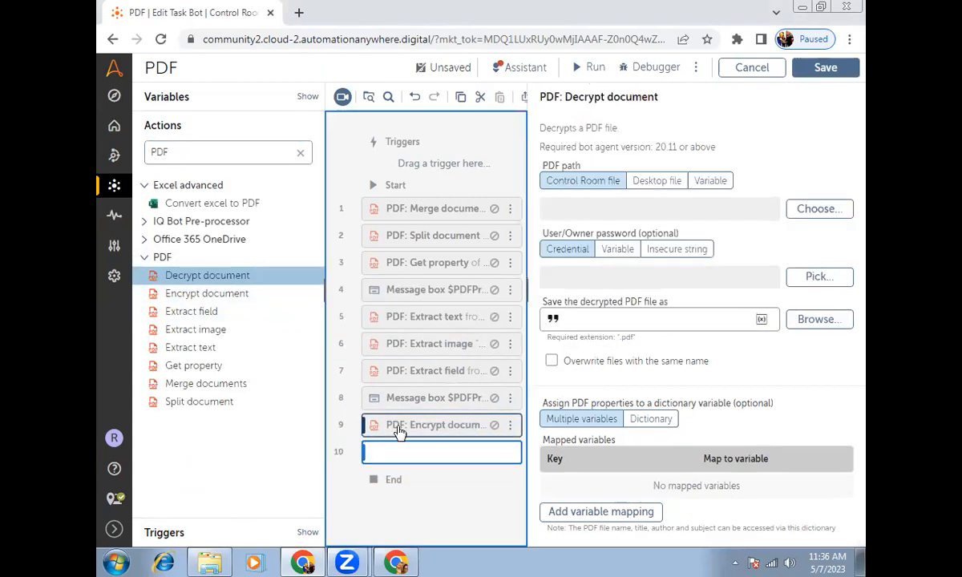
Step: Set the Decrypt document action's source to the desktop file D:\PDF\Encrypted.pdf, using the path copied from the PDF folder without quotation marks
click(646, 183)
click(567, 207)
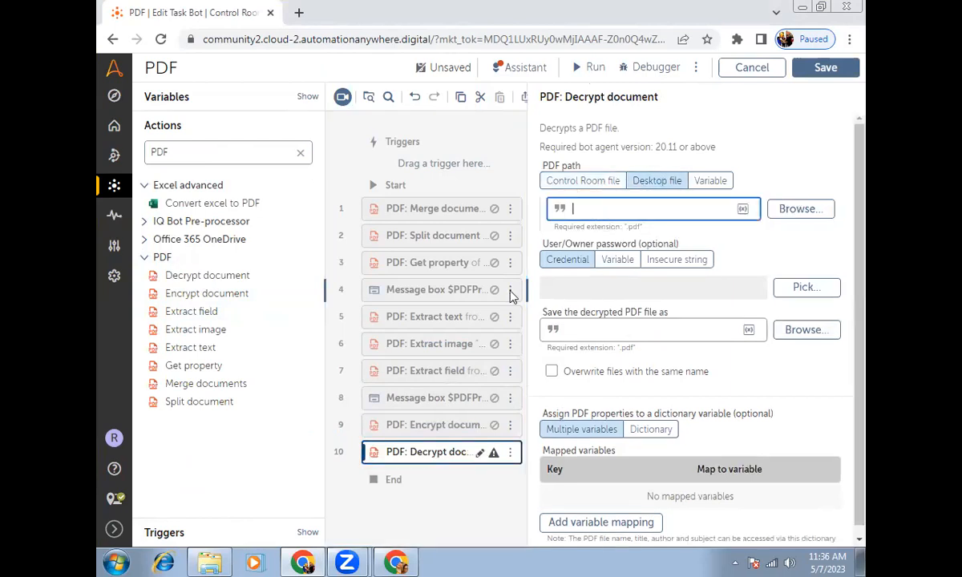
click(212, 563)
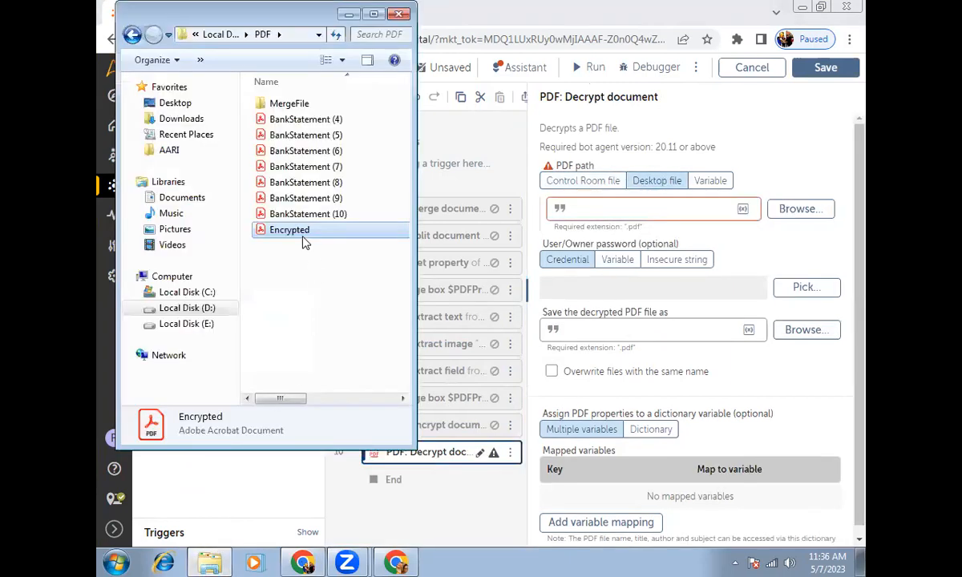
right_click(305, 242)
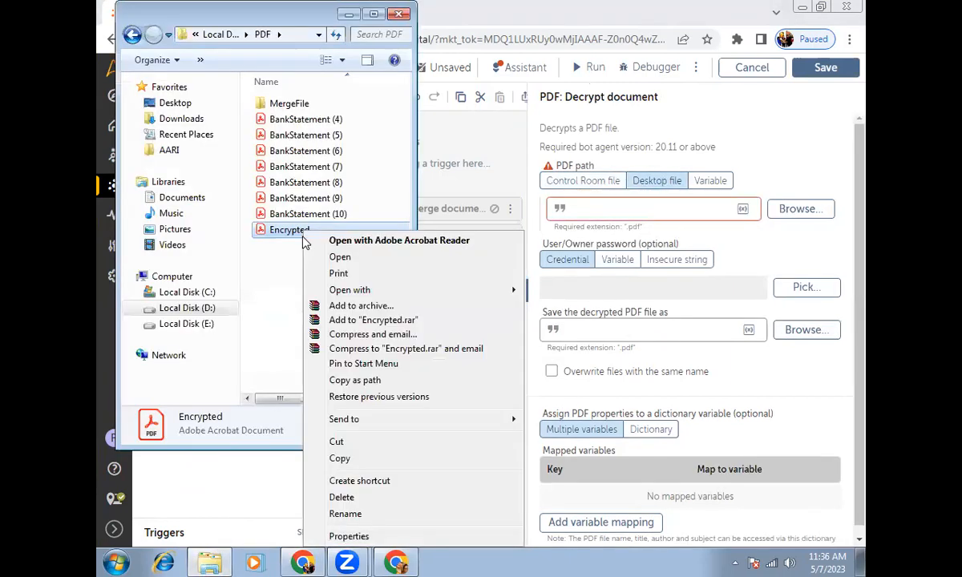
click(350, 380)
click(624, 210)
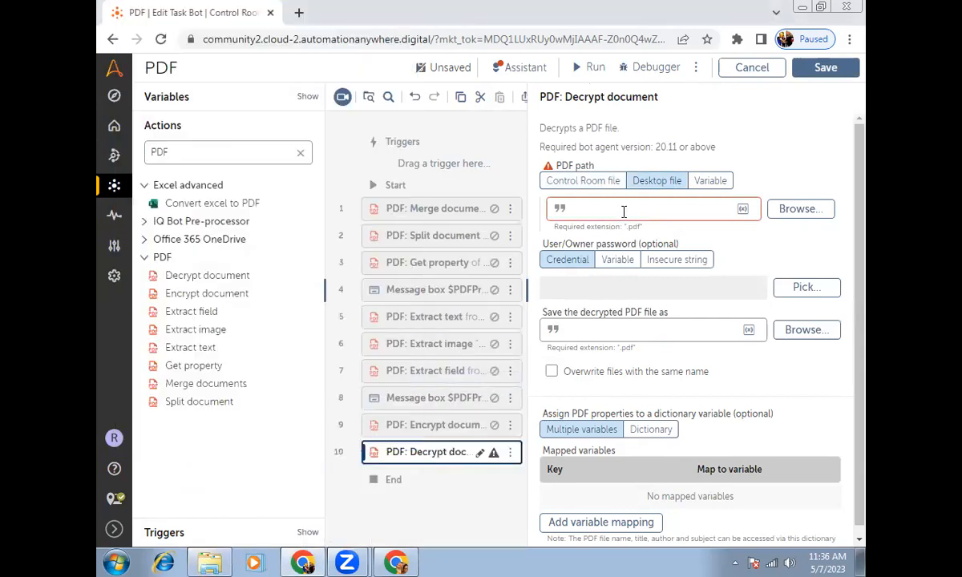
key(ctrl+v)
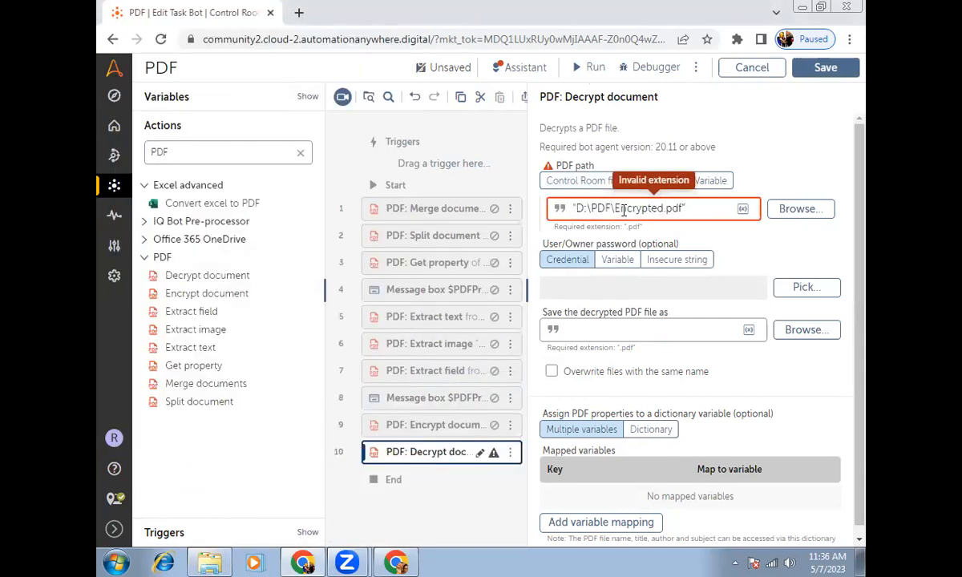
key(BackSpace)
key(Delete)
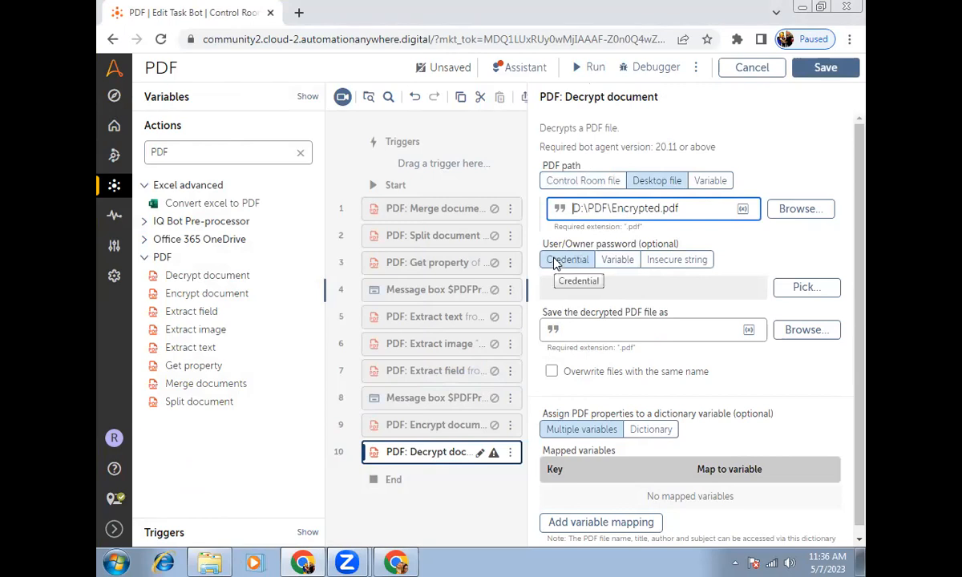
Step: Assign the Owner_Password attribute of the PDF_PAssword credential in the PDF locker as the decryption password
click(826, 289)
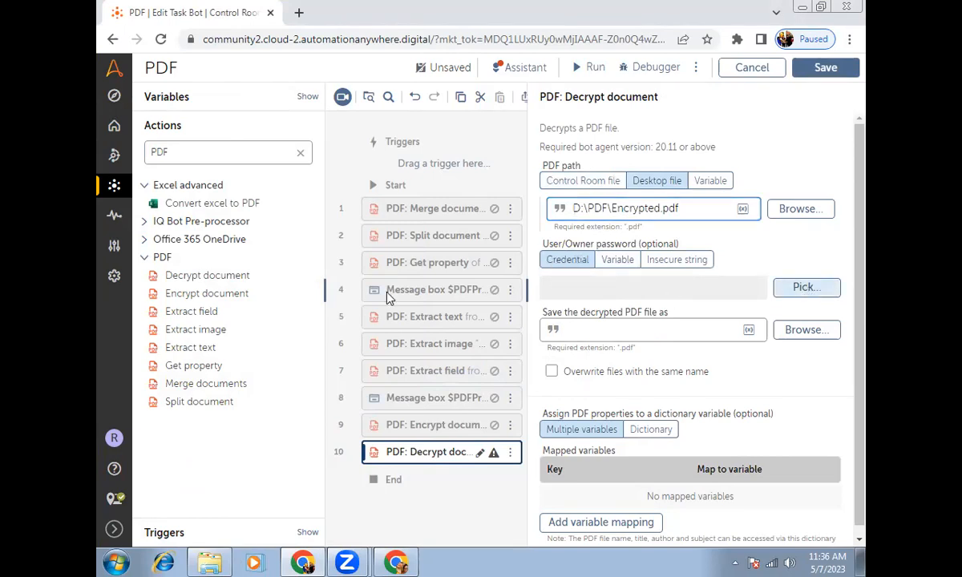
click(443, 264)
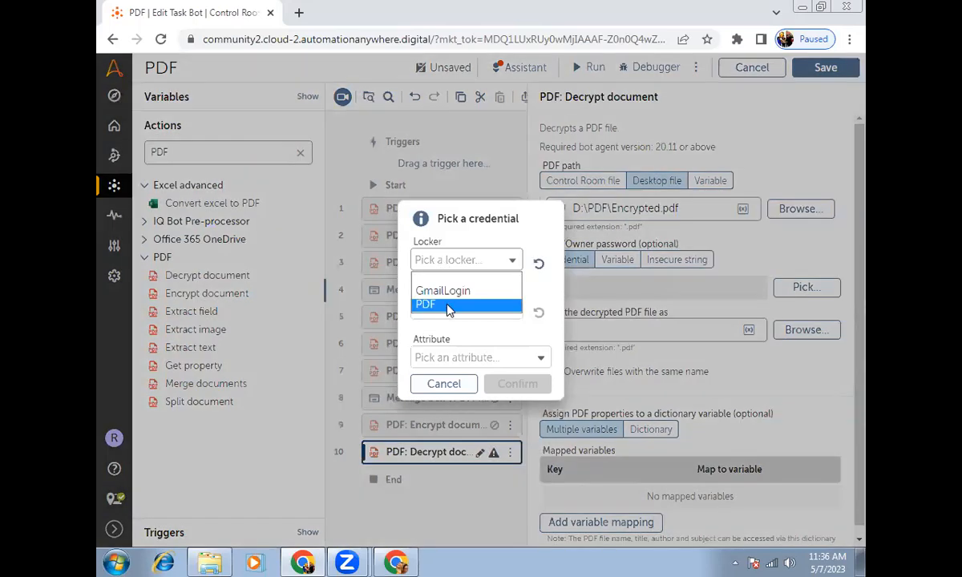
click(449, 308)
click(452, 310)
click(449, 337)
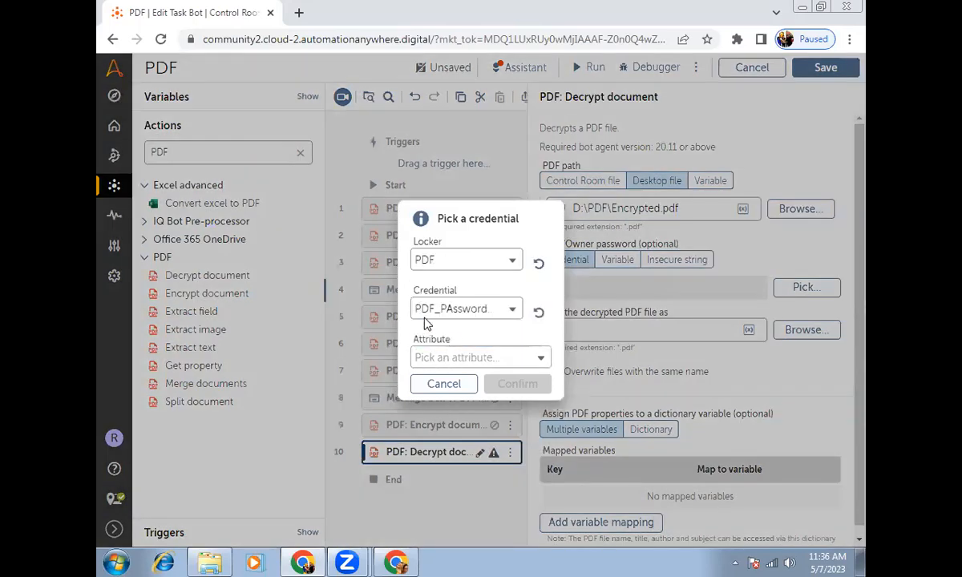
click(433, 357)
click(457, 389)
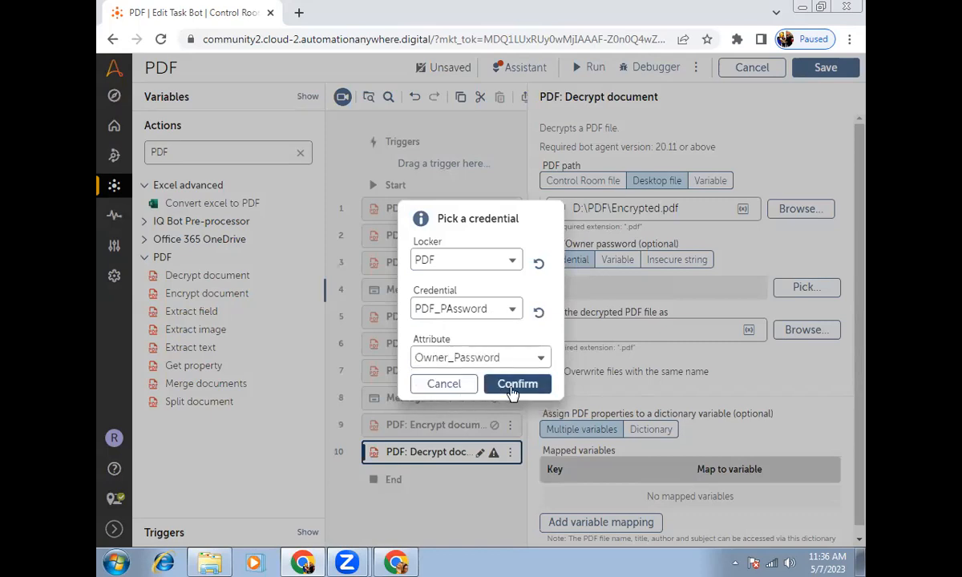
click(509, 388)
Step: Set the decrypted file's save path to D:\PDF\Decrypted.pdf and allow overwriting files with the same name
click(698, 331)
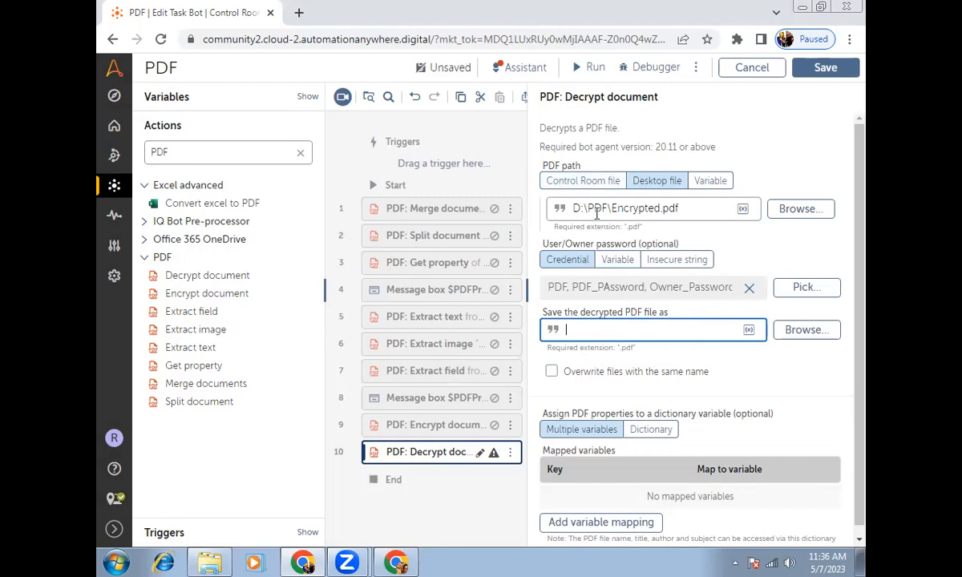
drag(611, 210, 559, 228)
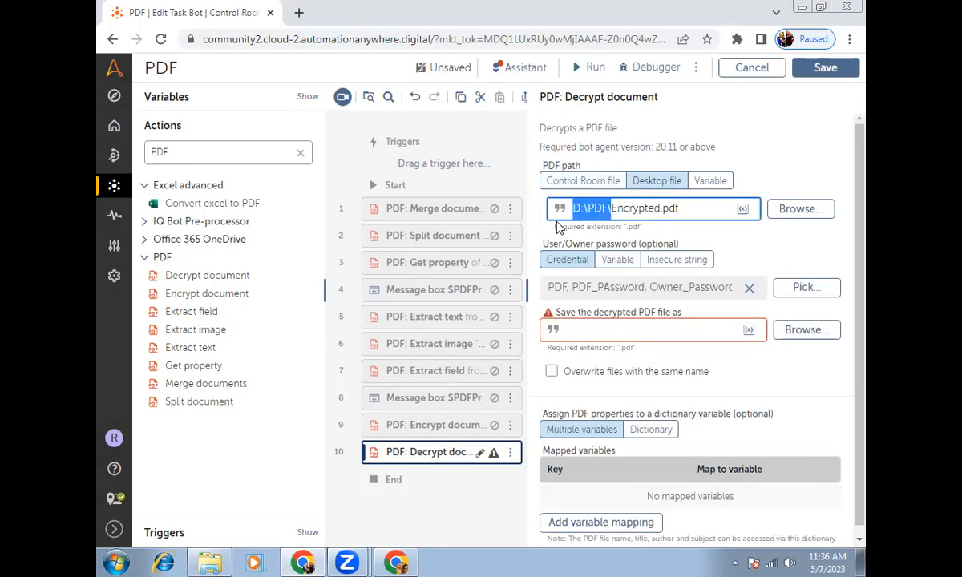
click(633, 328)
key(ctrl+v)
text(Decrypted.pd)
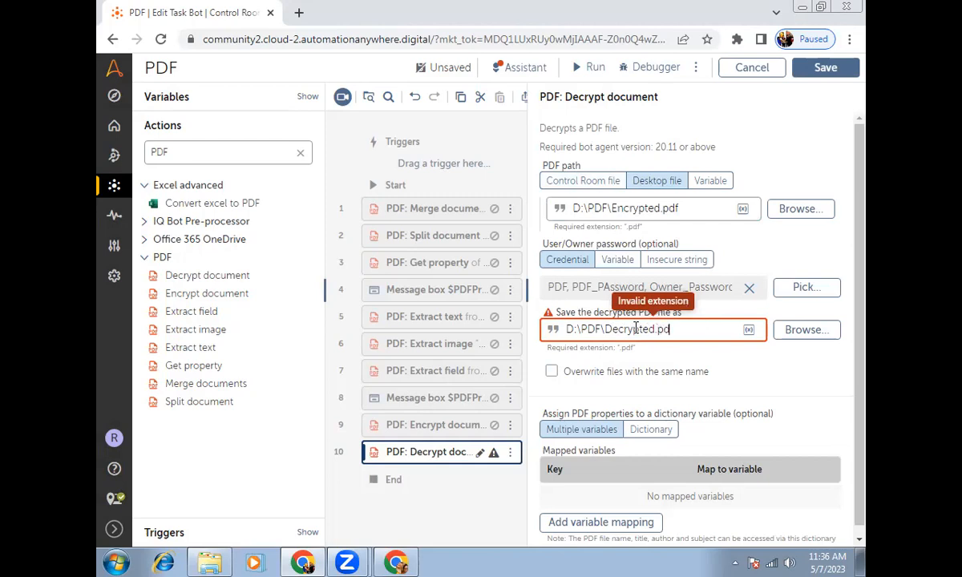
text(f)
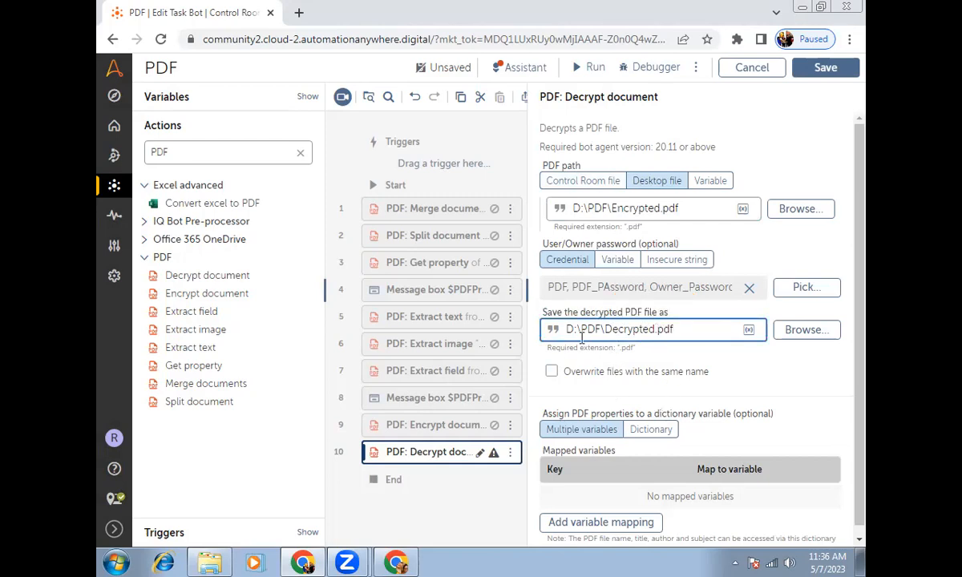
click(553, 370)
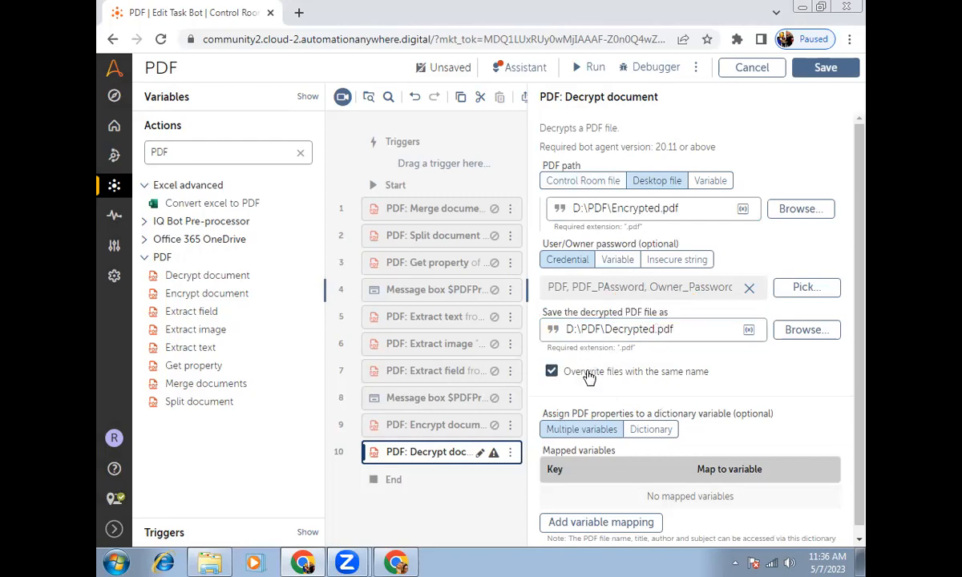
Step: Save and run the PDF task bot, showing the D:\PDF folder during the run
scroll(710, 228, down, 1)
click(831, 71)
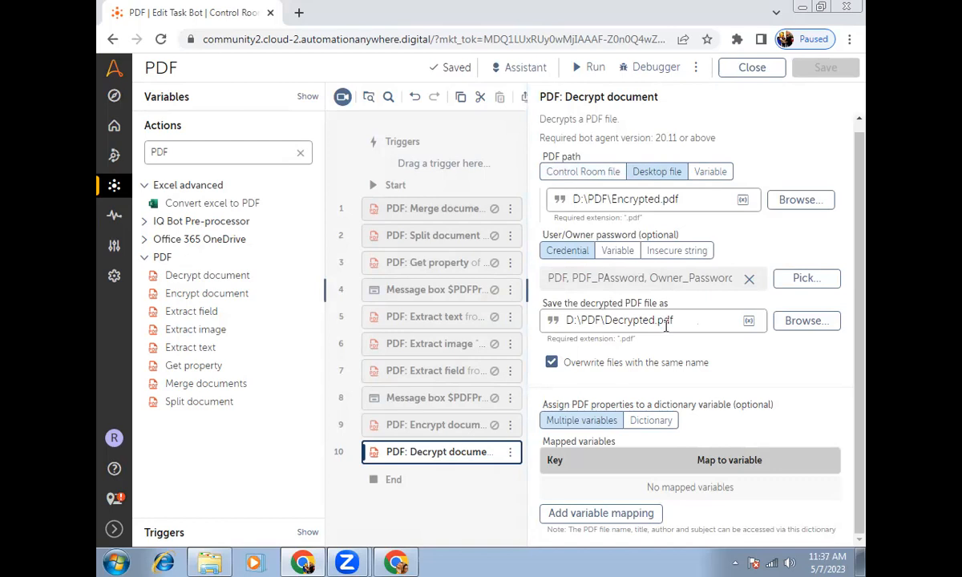
click(588, 67)
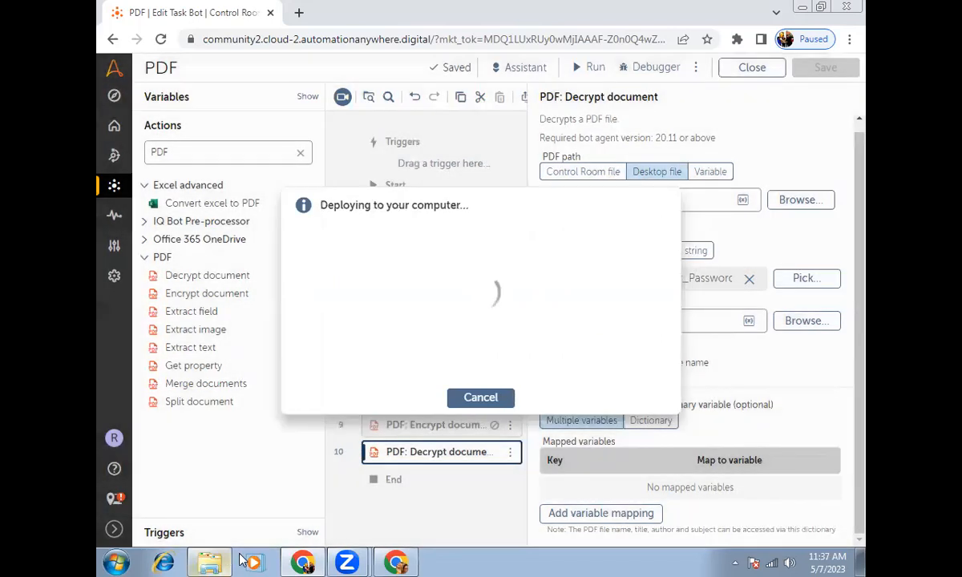
click(215, 561)
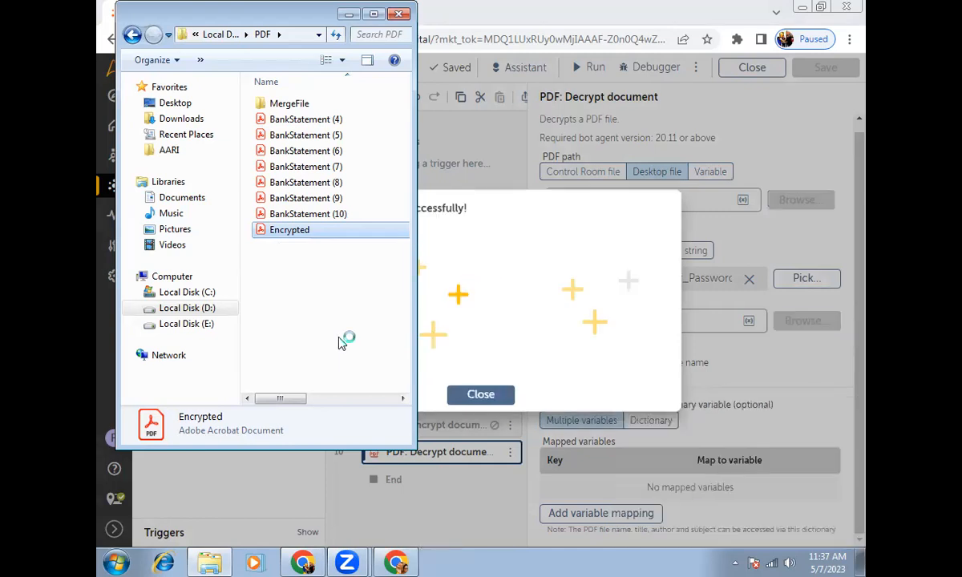
Step: Open the Decrypted PDF from the D:\PDF folder to check its access, and close Acrobat Reader
click(286, 232)
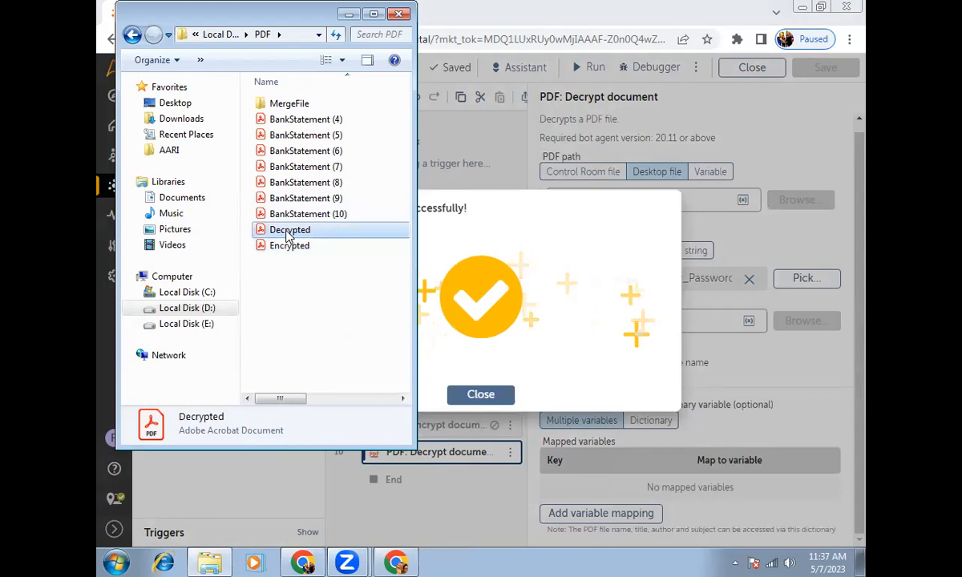
double_click(286, 232)
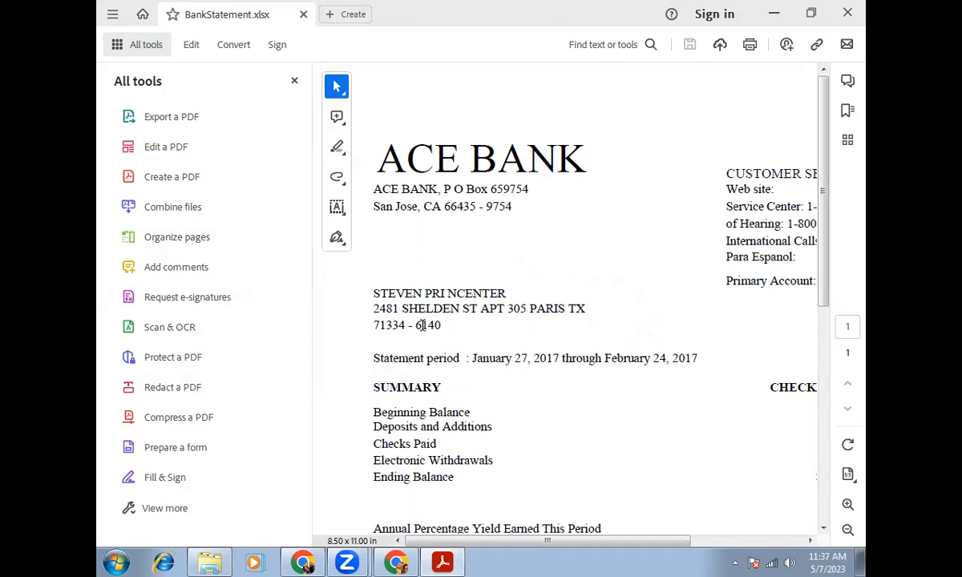
click(849, 22)
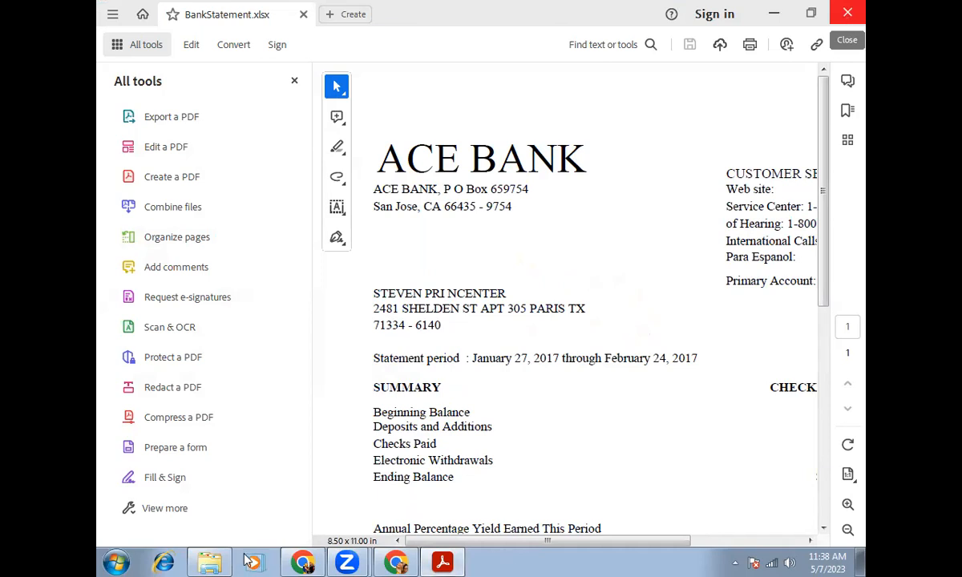
Step: Open the Encrypted PDF for comparison without entering its password, and close Acrobat Reader and the bot's run completion message
click(213, 562)
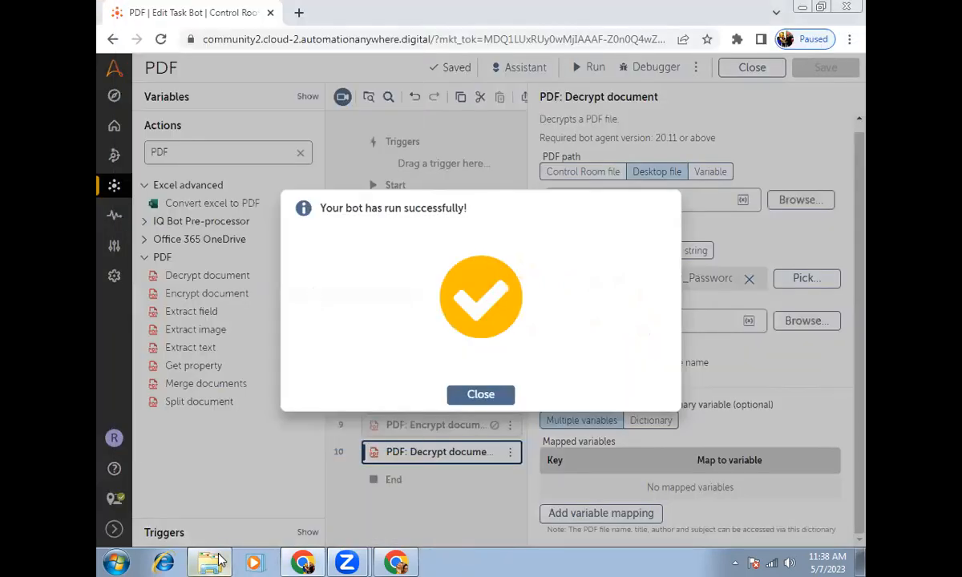
click(217, 557)
click(281, 248)
double_click(281, 248)
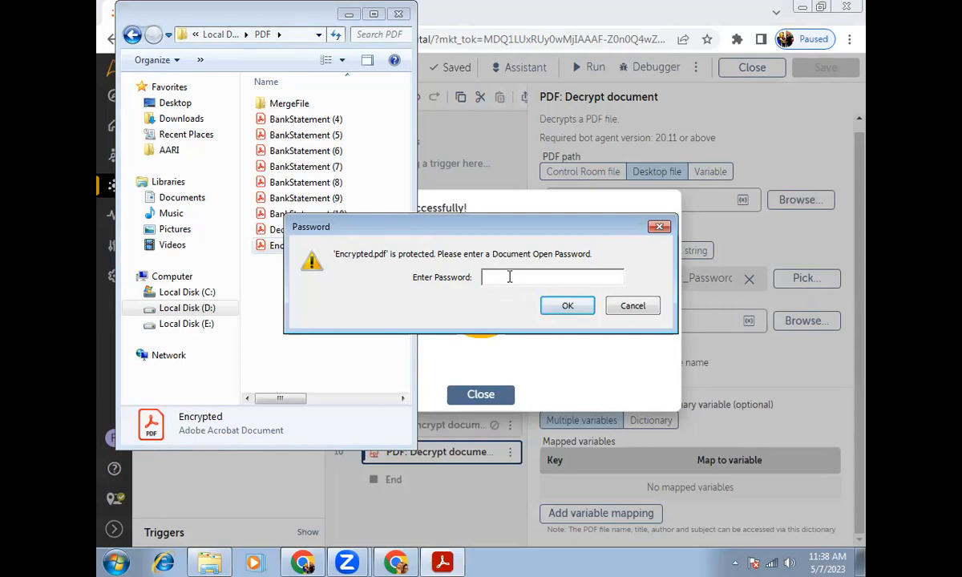
click(630, 309)
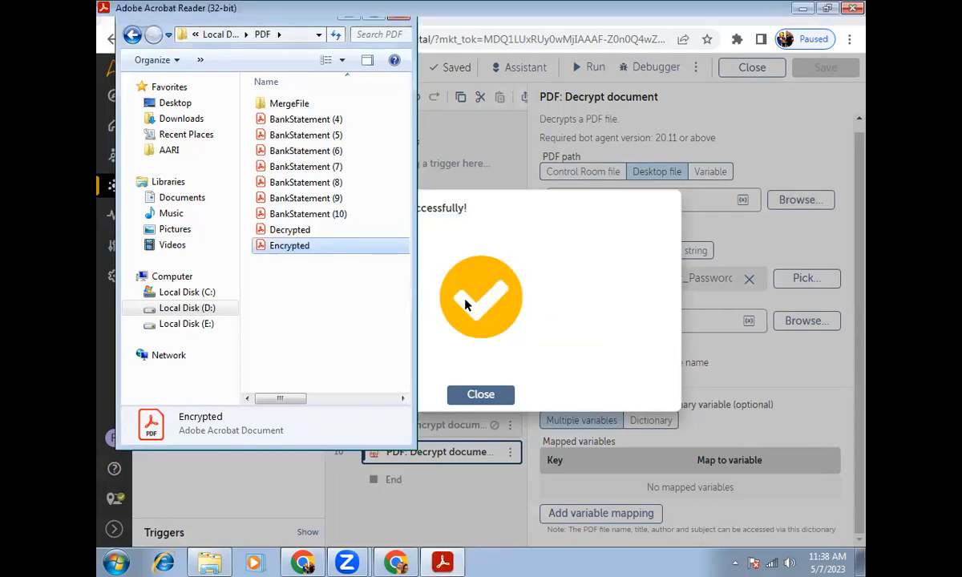
click(848, 12)
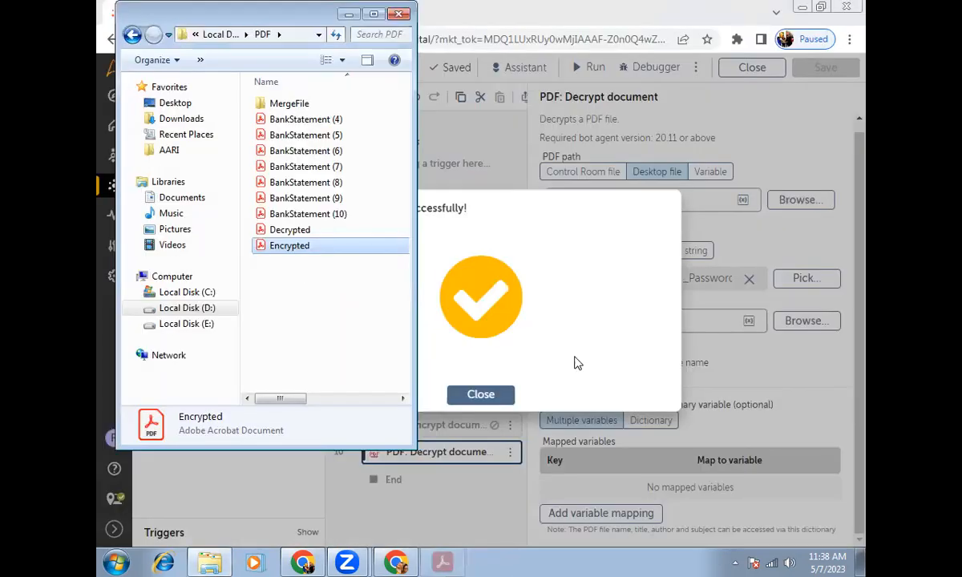
click(479, 392)
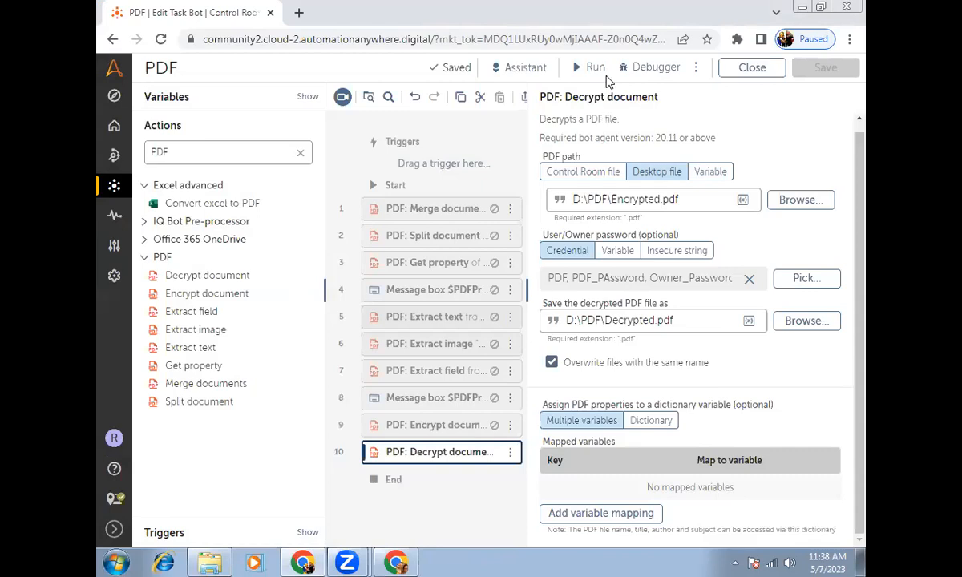